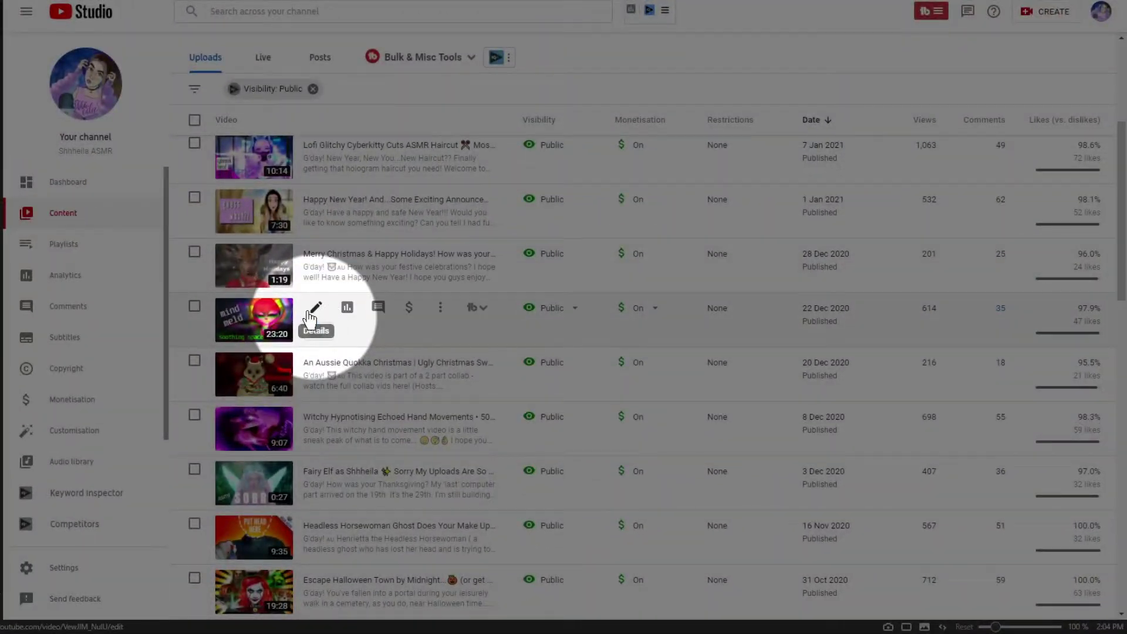
# Step: Open the details page of the Sheylian holiday mind meld video and bring its End screen row into view
pyautogui.click(314, 314)
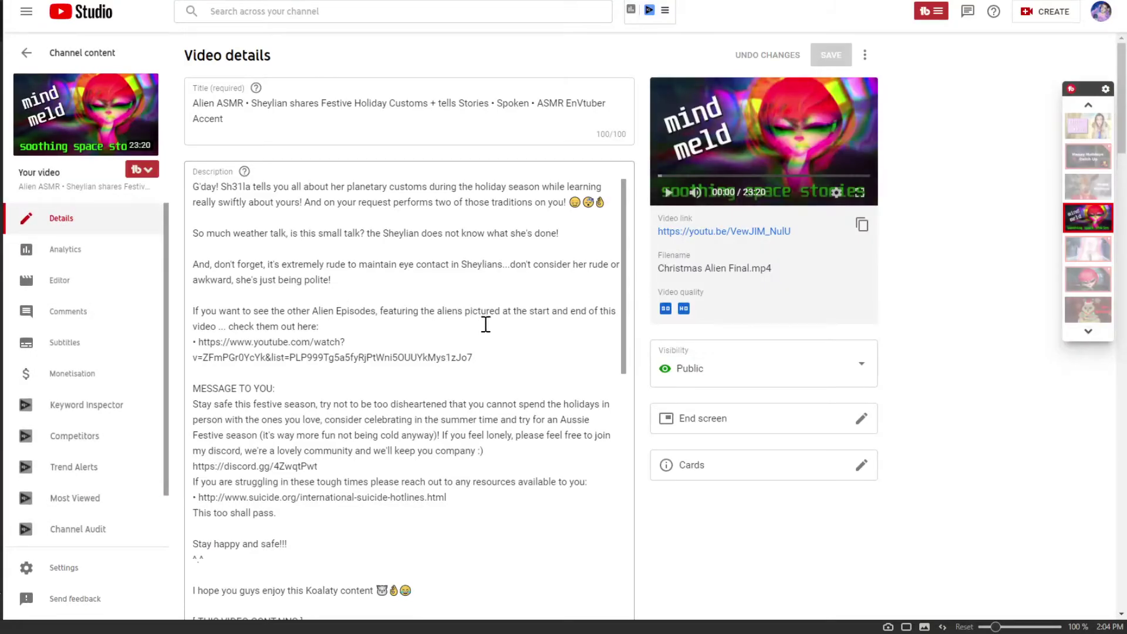
pyautogui.scroll(-3, 810, 410)
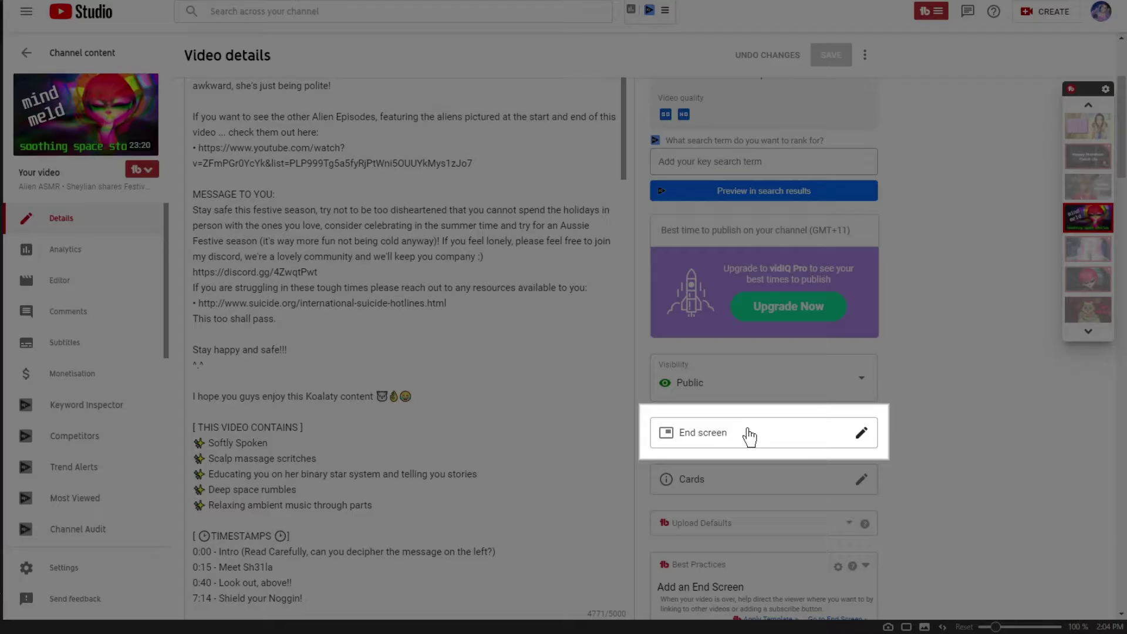
# Step: Open the end screen editor and import the layout from the latest video
pyautogui.click(750, 434)
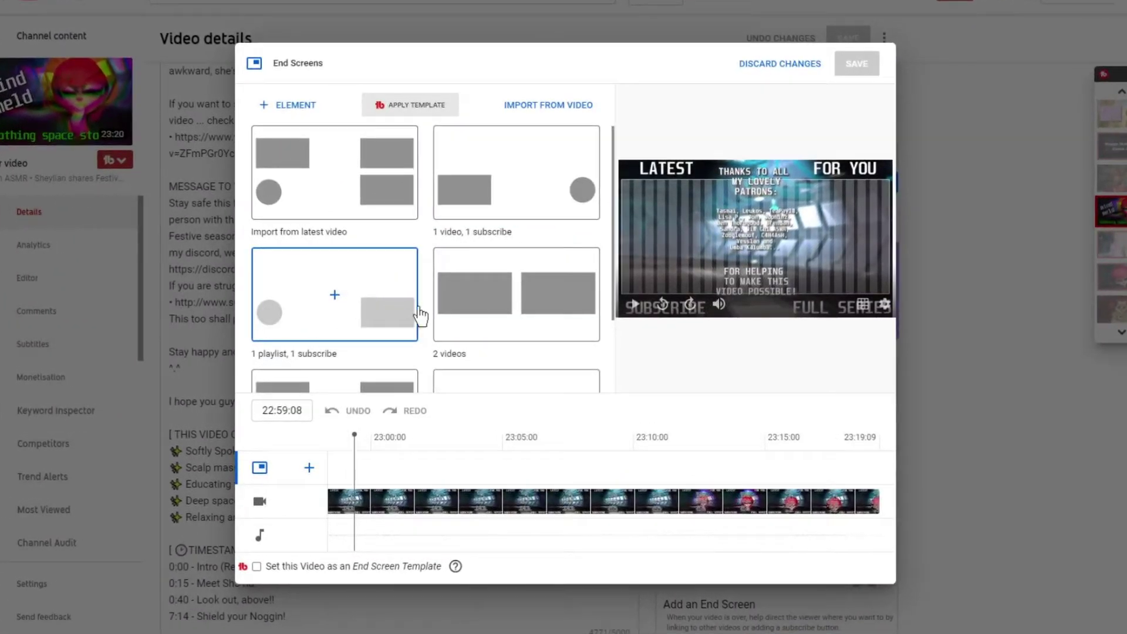
pyautogui.scroll(-3, 421, 315)
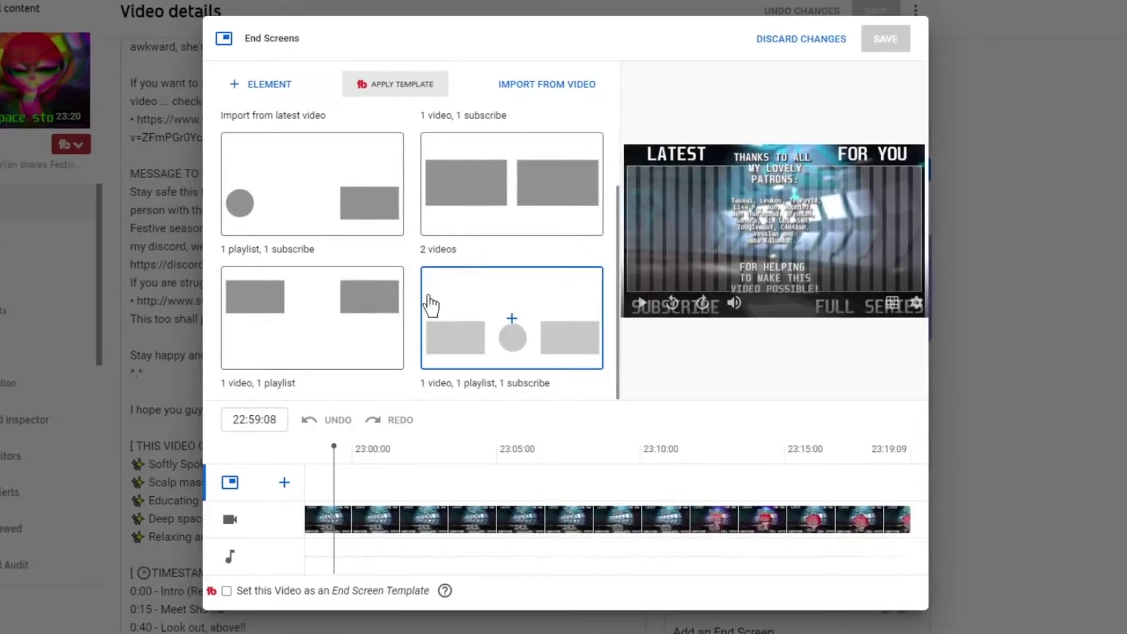
pyautogui.scroll(2, 349, 246)
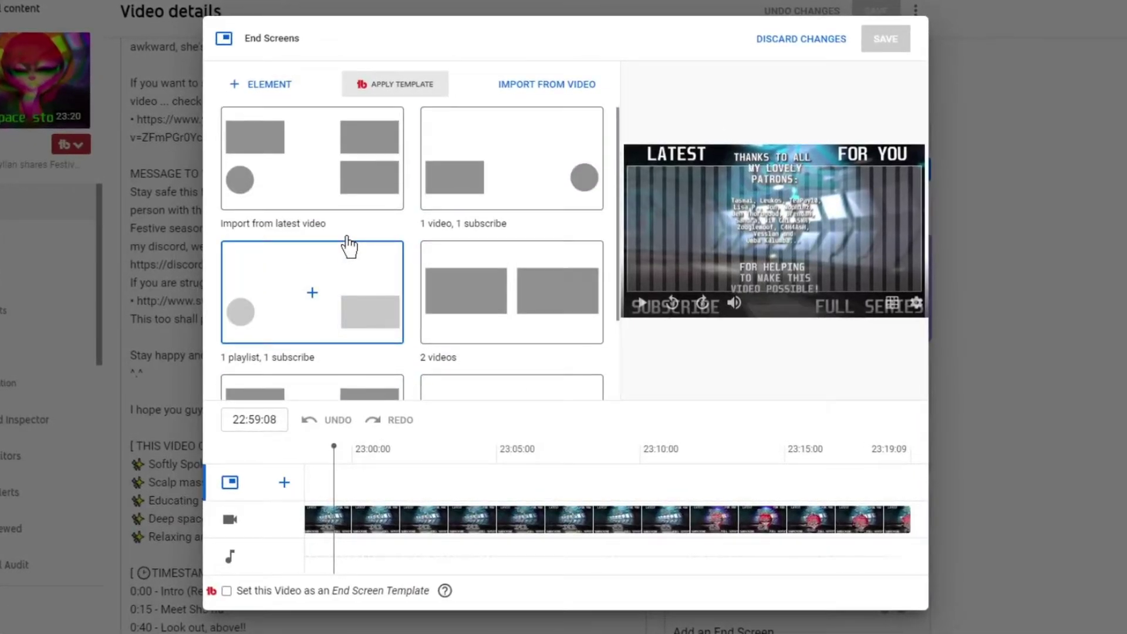
pyautogui.click(316, 188)
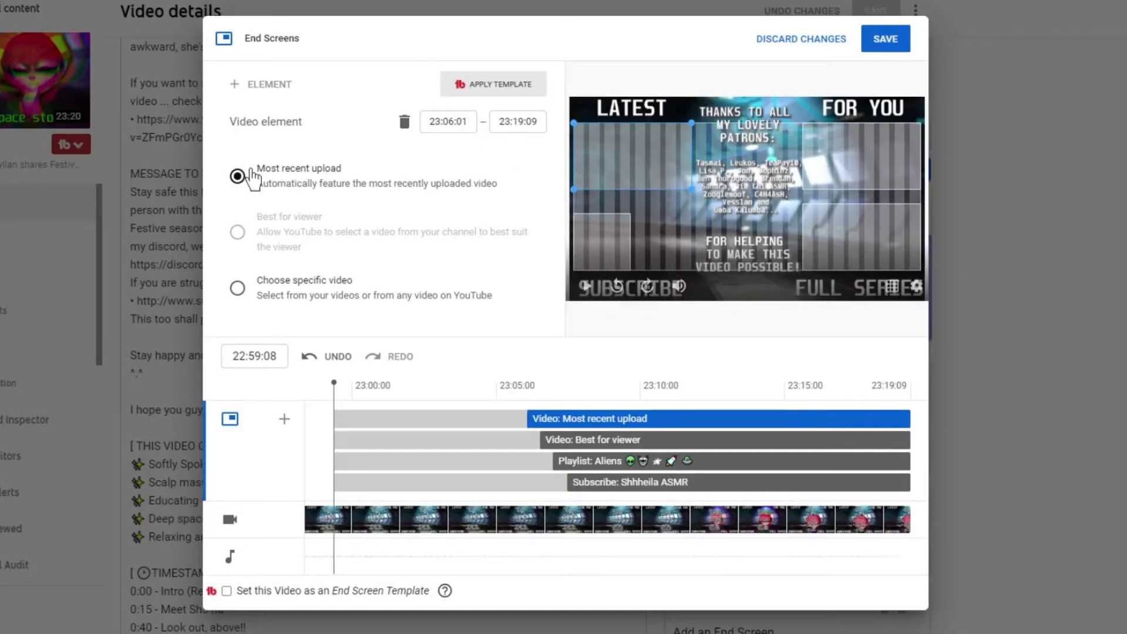
# Step: Set the second video element to Best for viewer and turn on the subscribe element's hovercard outline
pyautogui.click(833, 159)
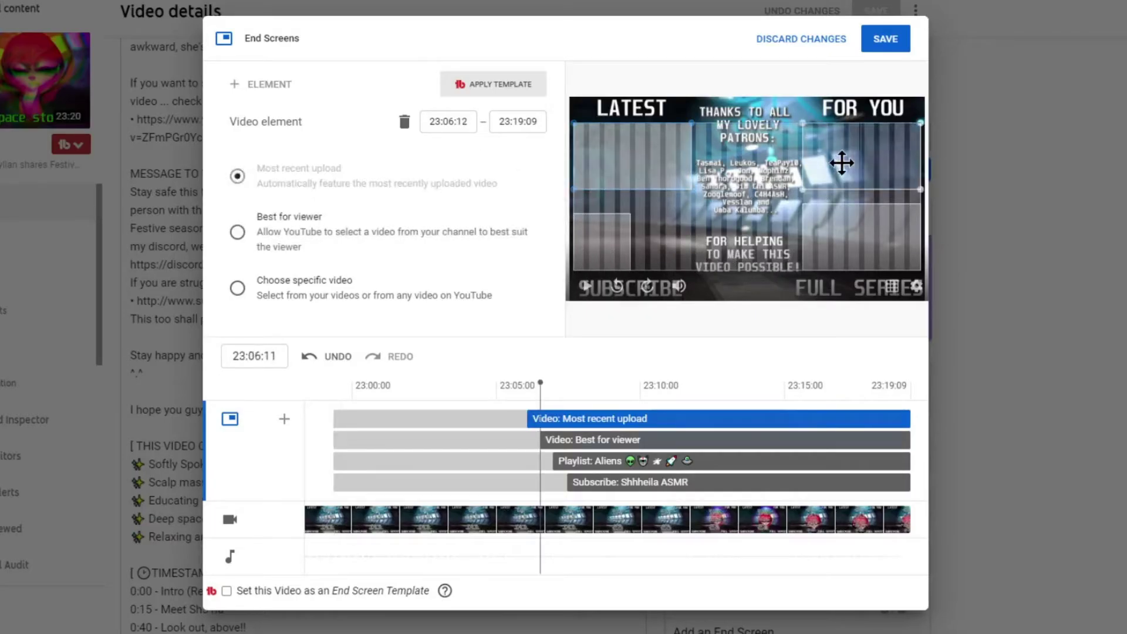
pyautogui.click(238, 233)
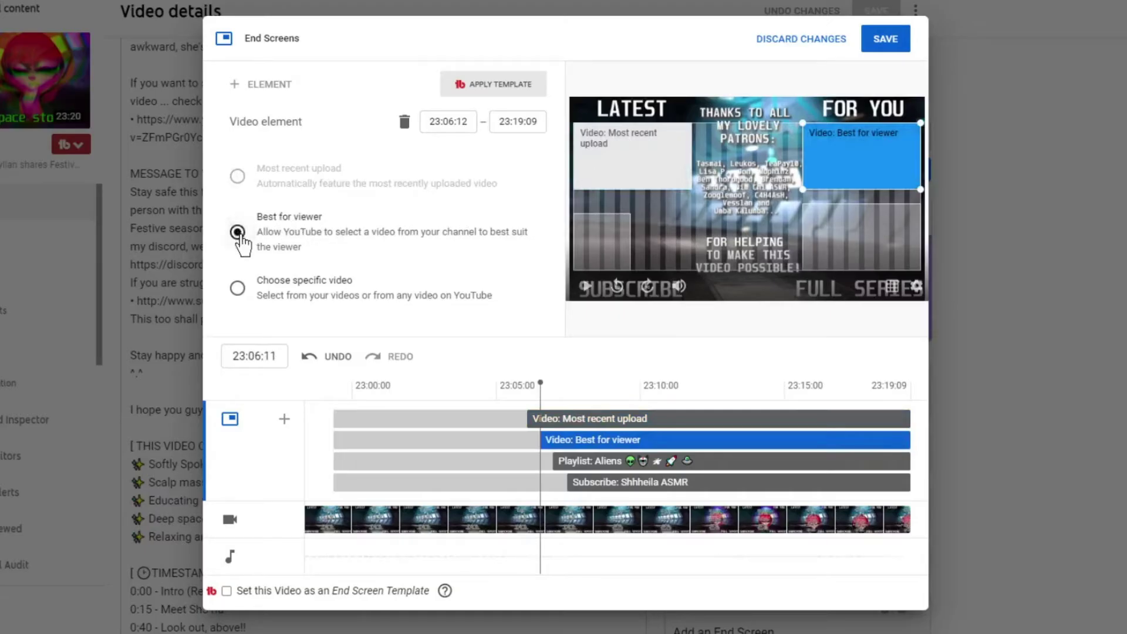
pyautogui.click(848, 241)
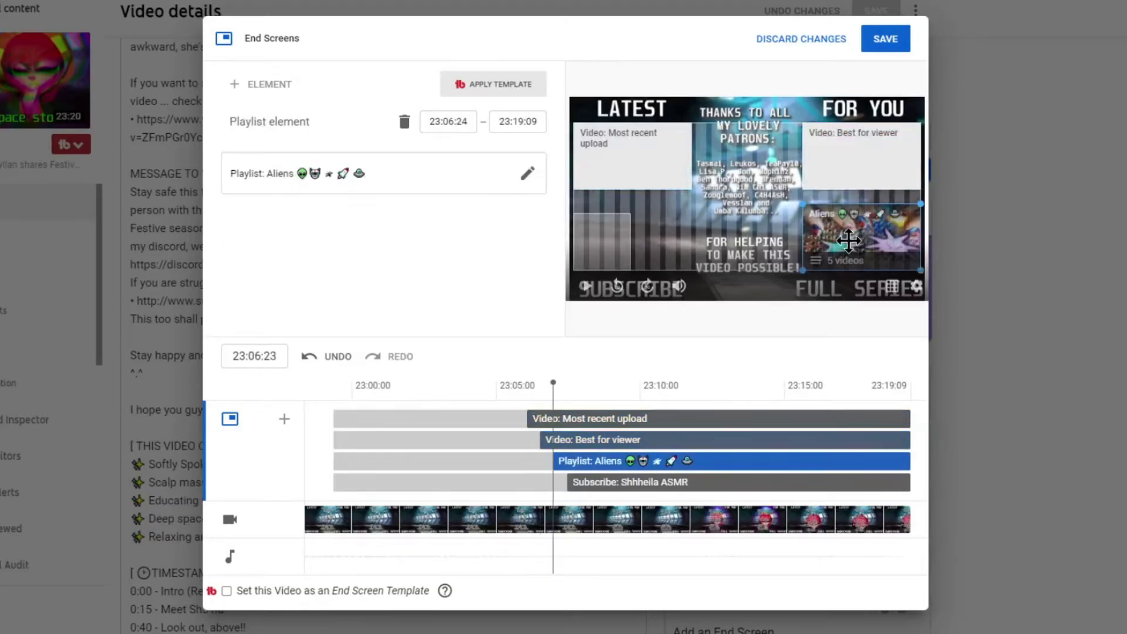
pyautogui.click(580, 254)
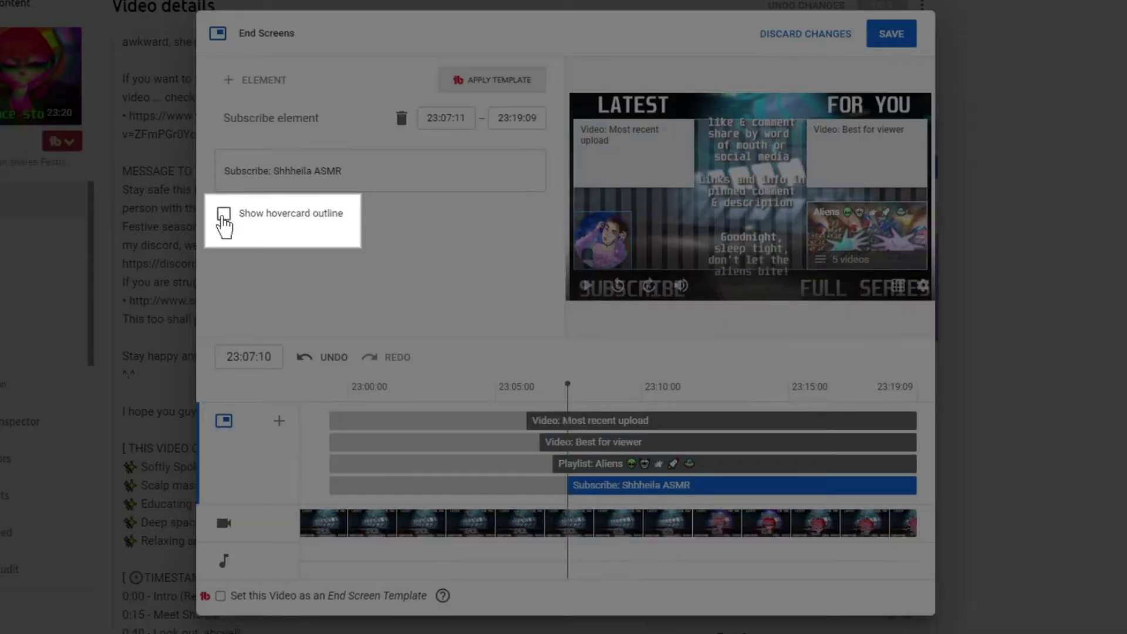
pyautogui.click(224, 214)
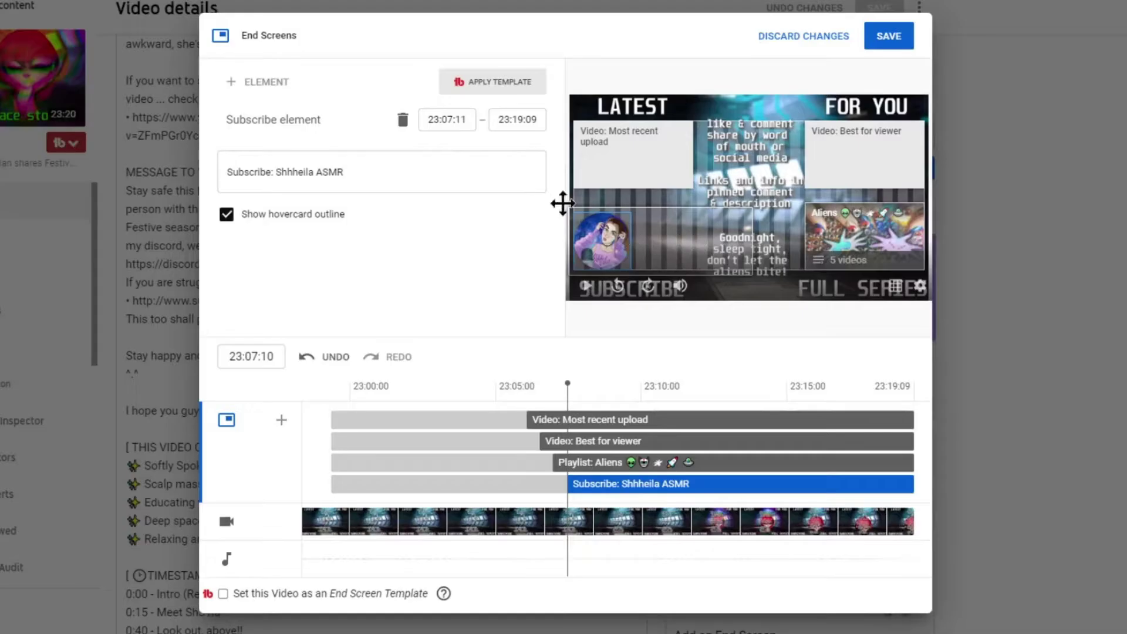
pyautogui.moveTo(230, 91)
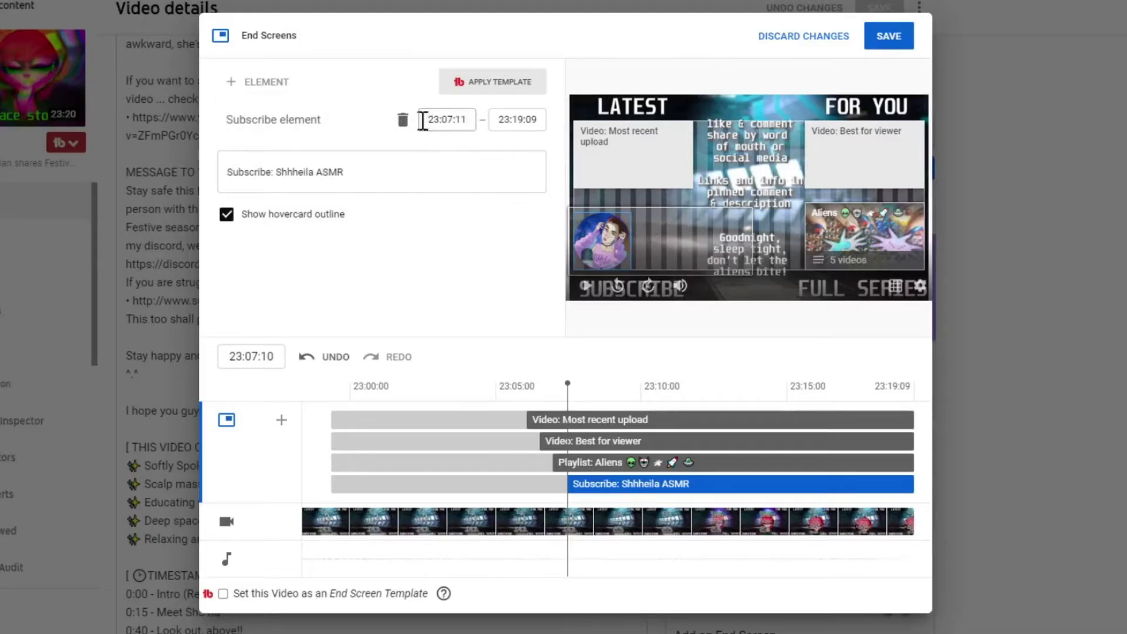
# Step: Delete every end screen element, then add a single video element set to Most recent upload
pyautogui.doubleClick(404, 121)
pyautogui.click(404, 122)
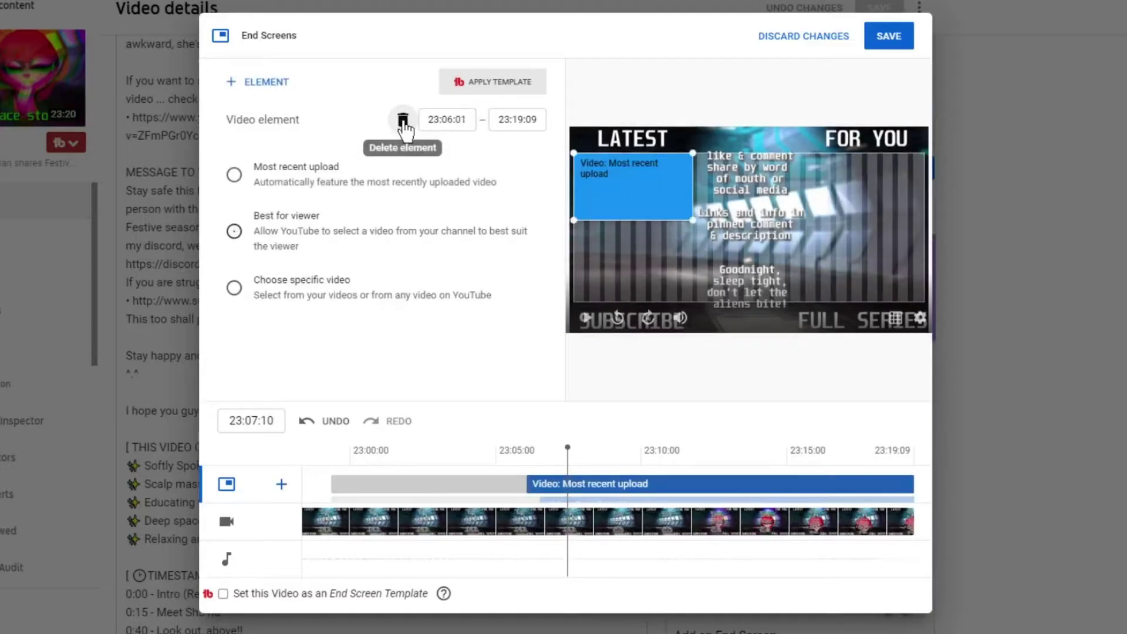
pyautogui.click(404, 121)
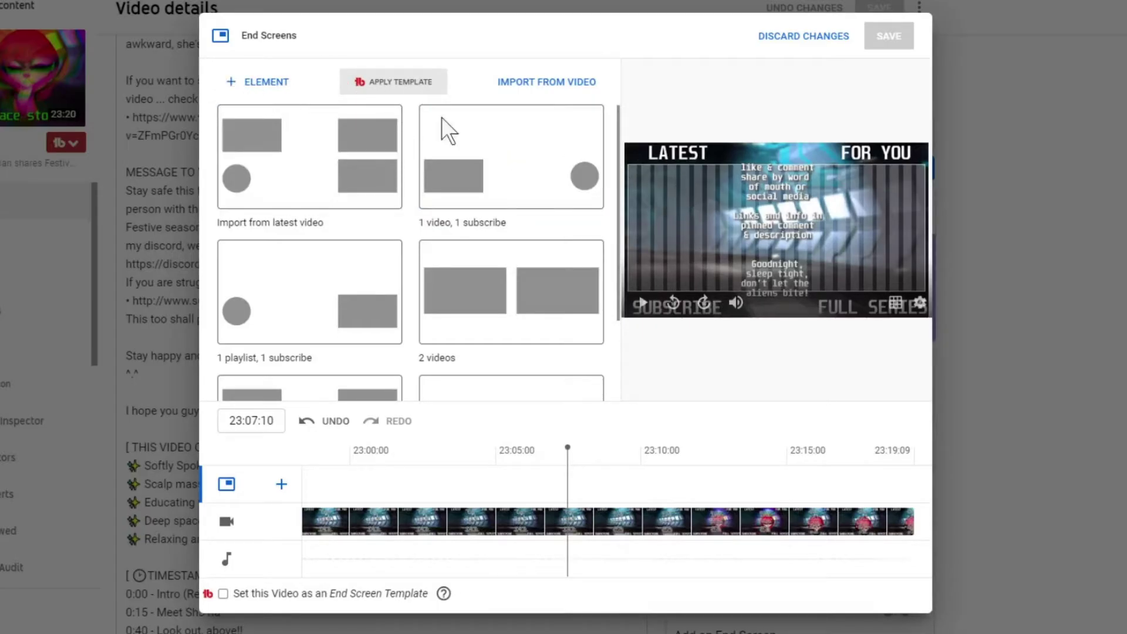
pyautogui.click(644, 175)
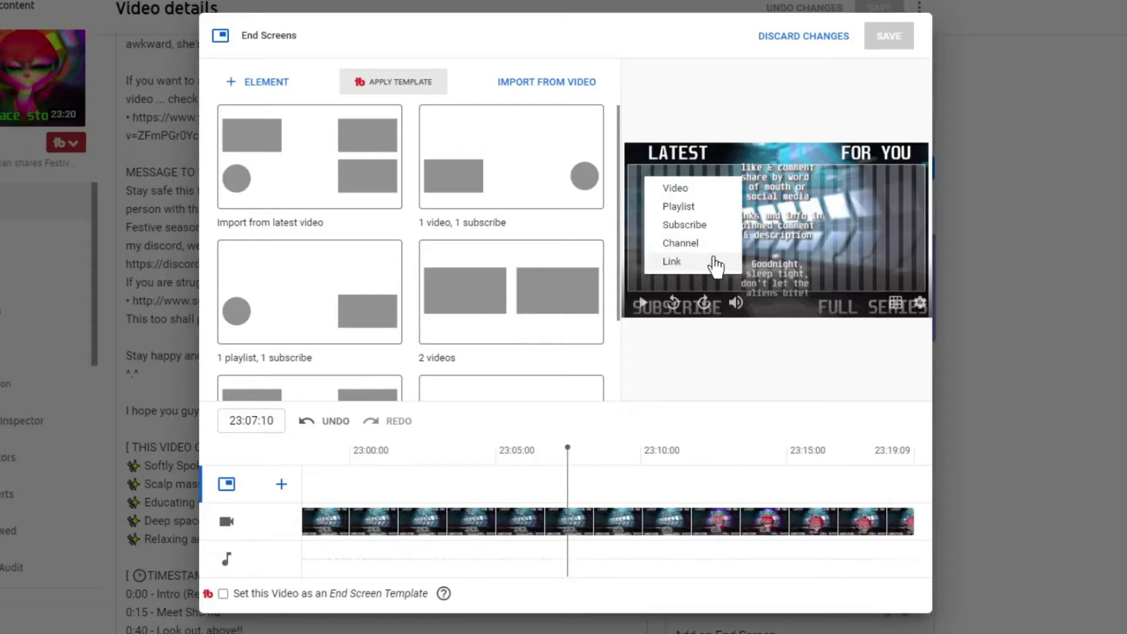
pyautogui.click(678, 188)
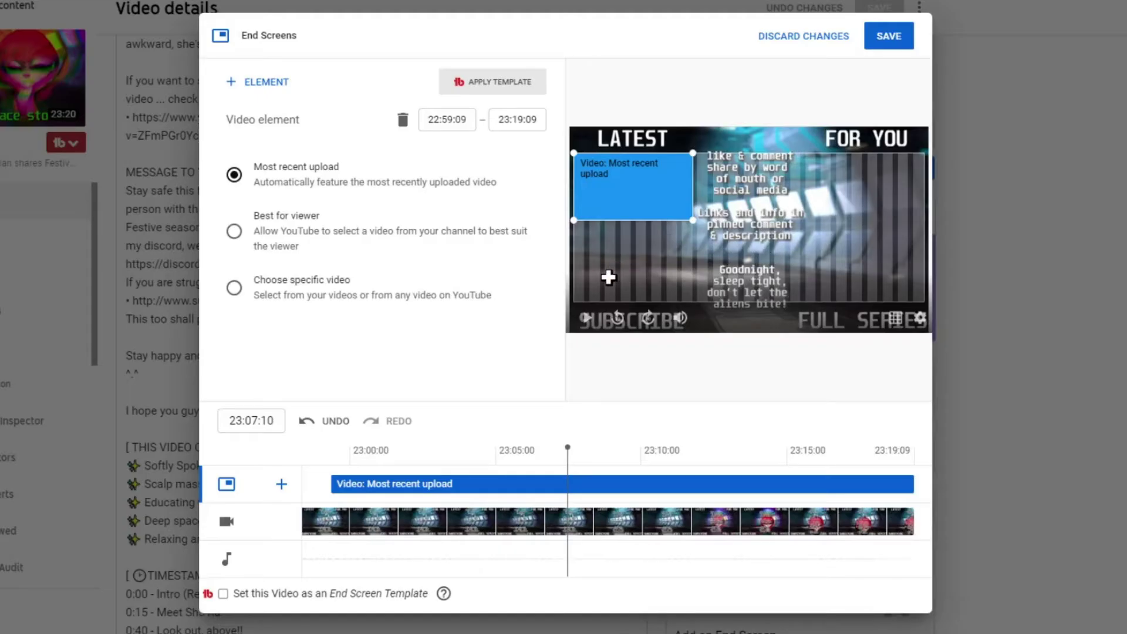
# Step: Feature 'So many cute kittens videos compilation 2018' via a 'kitten video' YouTube search, then delete that element
pyautogui.click(233, 288)
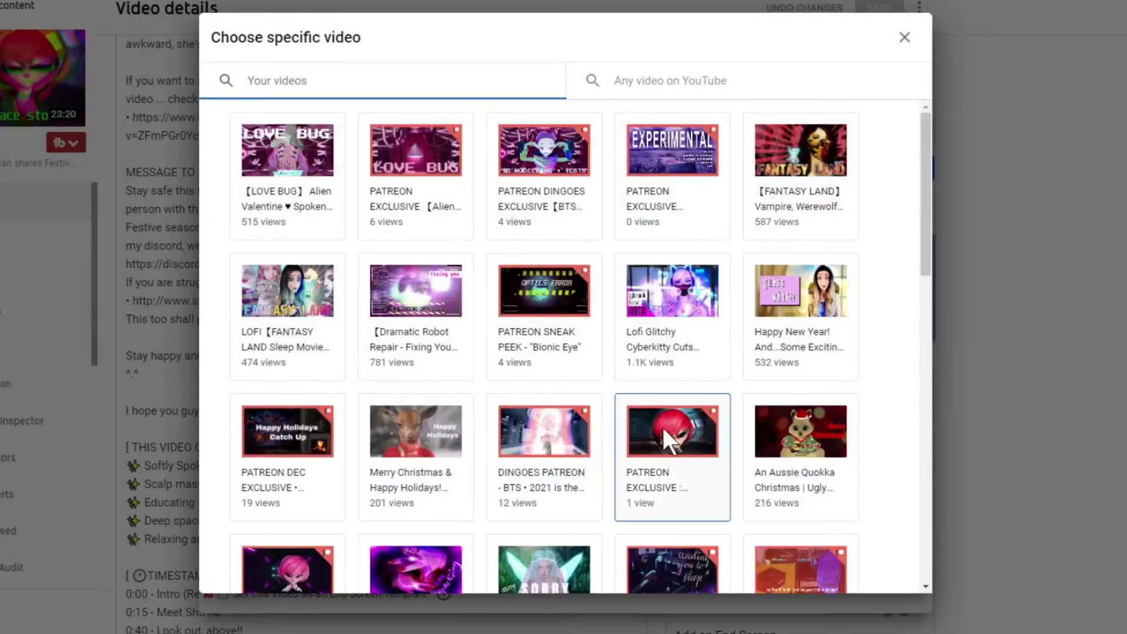
pyautogui.scroll(-8, 646, 410)
pyautogui.scroll(6, 642, 394)
pyautogui.scroll(2, 642, 395)
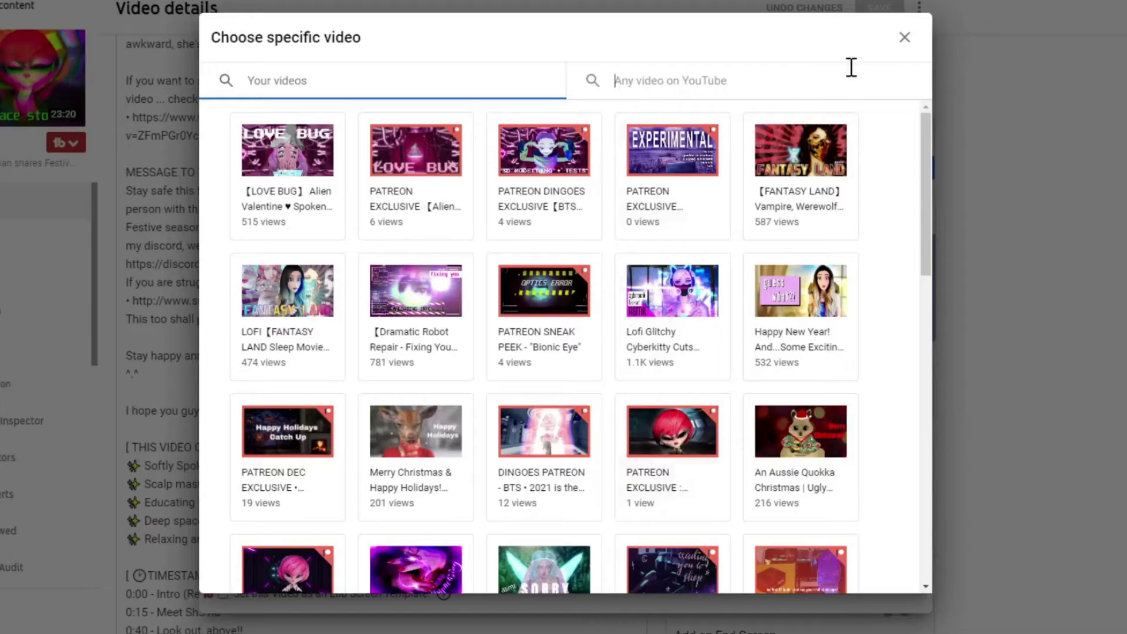
pyautogui.click(769, 83)
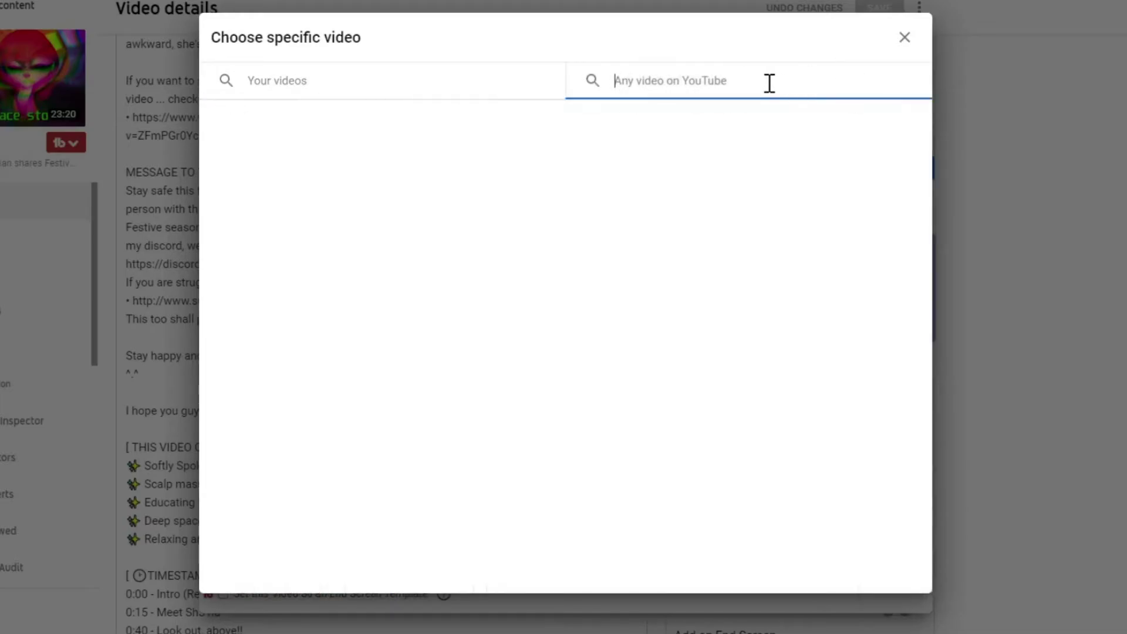
pyautogui.write('kitten video')
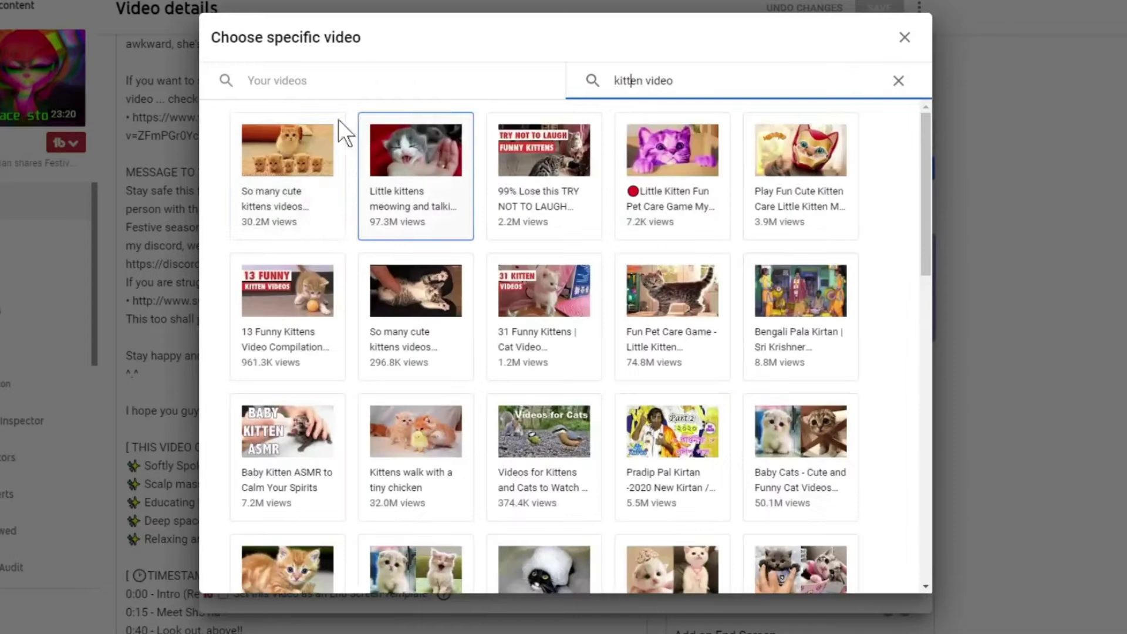
pyautogui.press('Return')
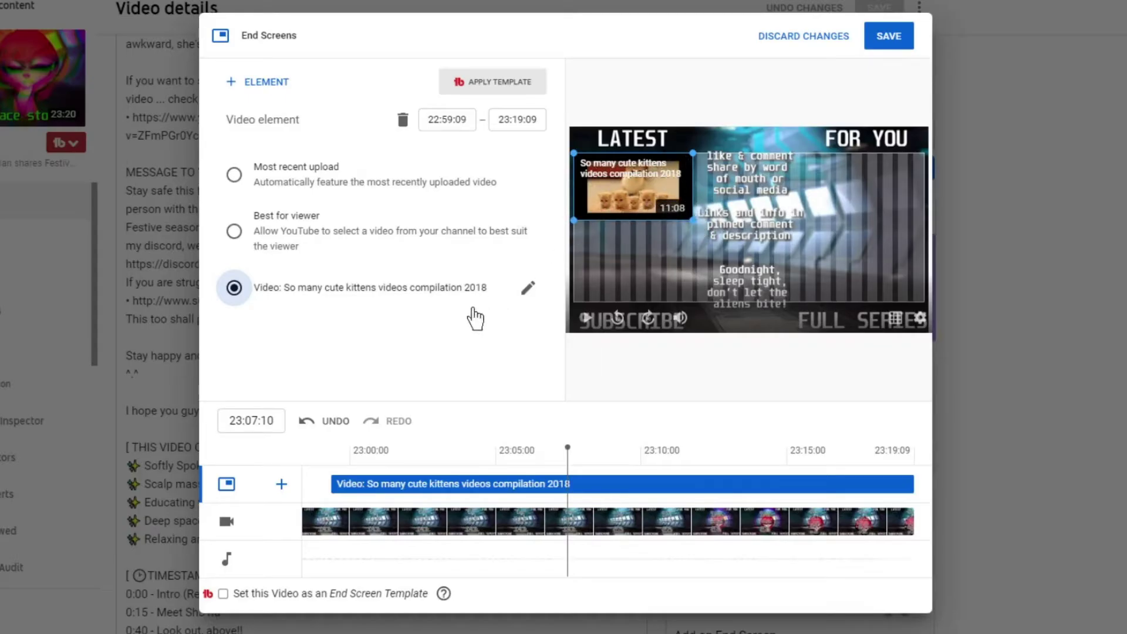
pyautogui.click(404, 122)
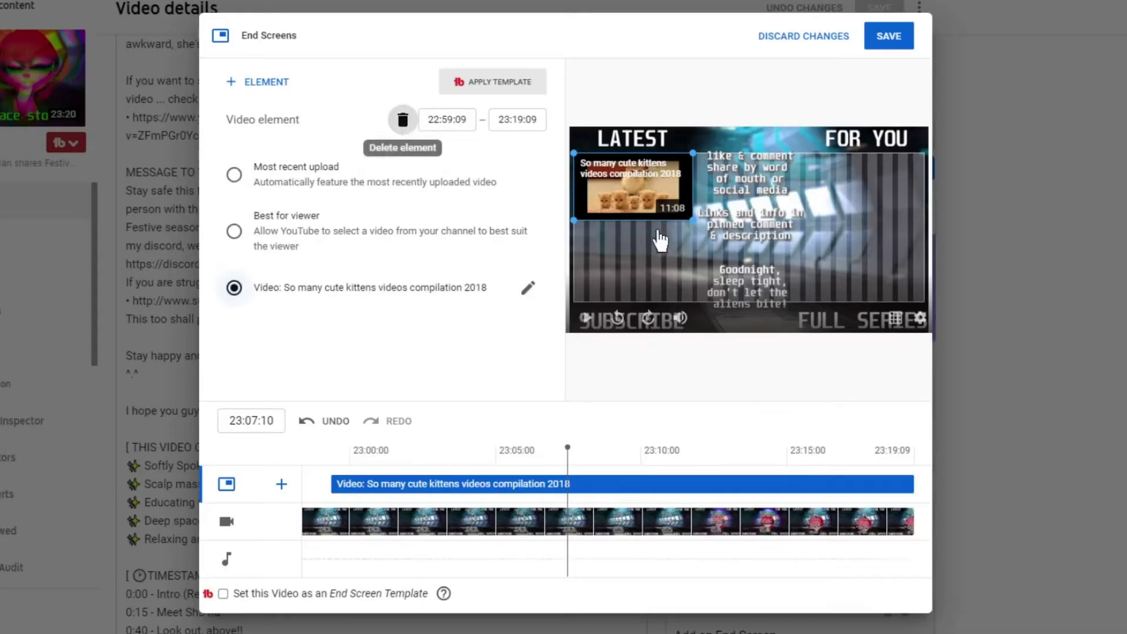
# Step: Dismiss the playlist chooser and place a channel subscribe element at the lower left of the end screen
pyautogui.click(628, 173)
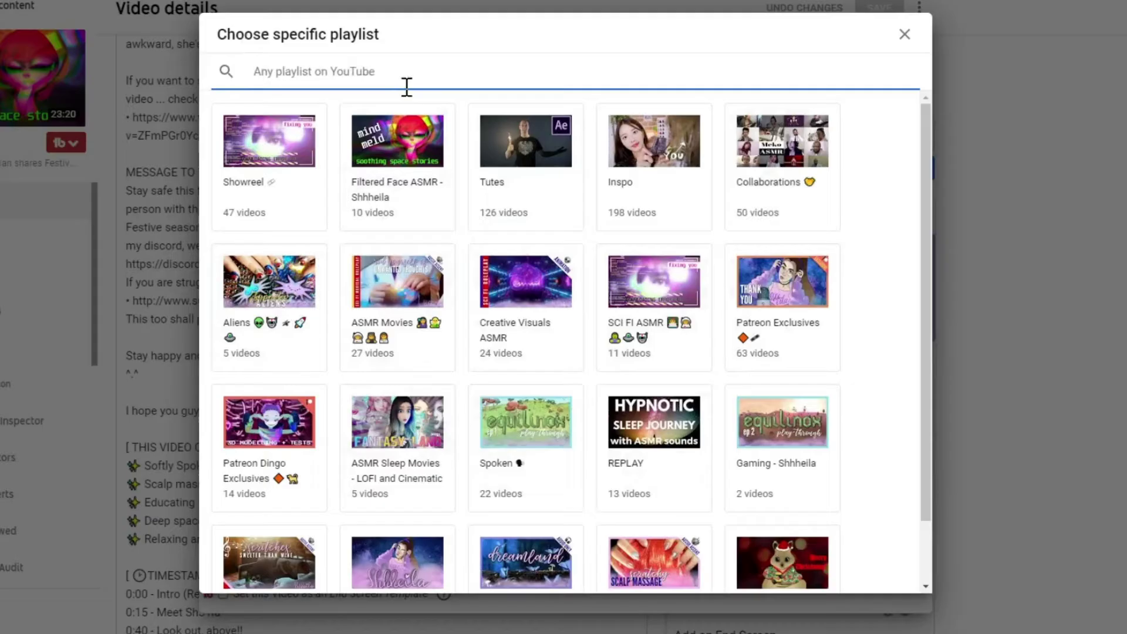
pyautogui.click(904, 36)
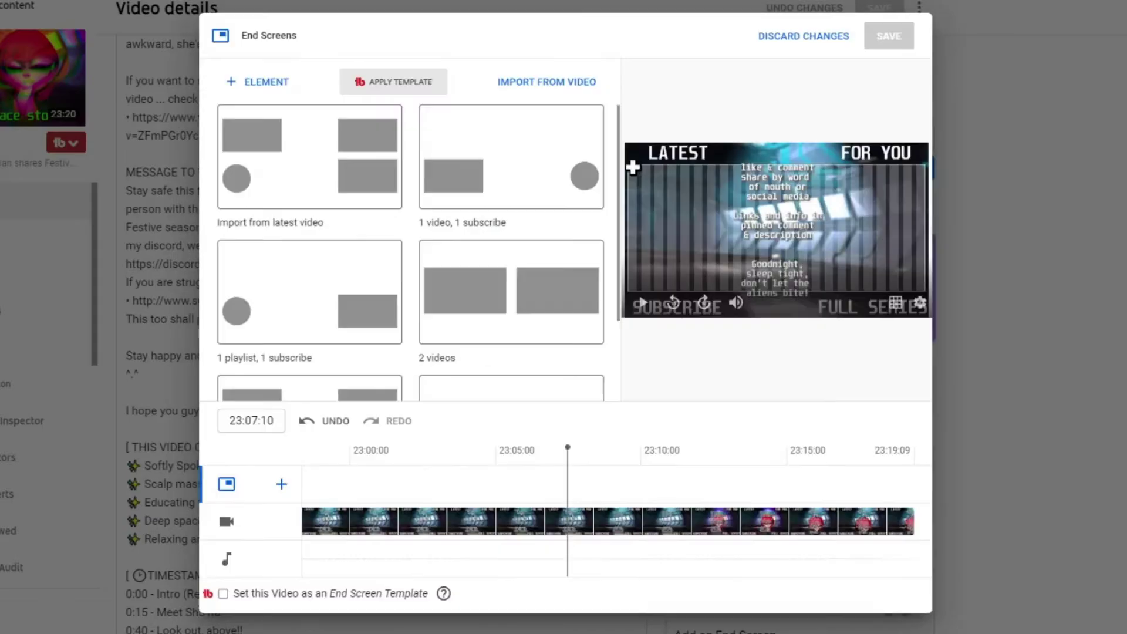
pyautogui.click(636, 172)
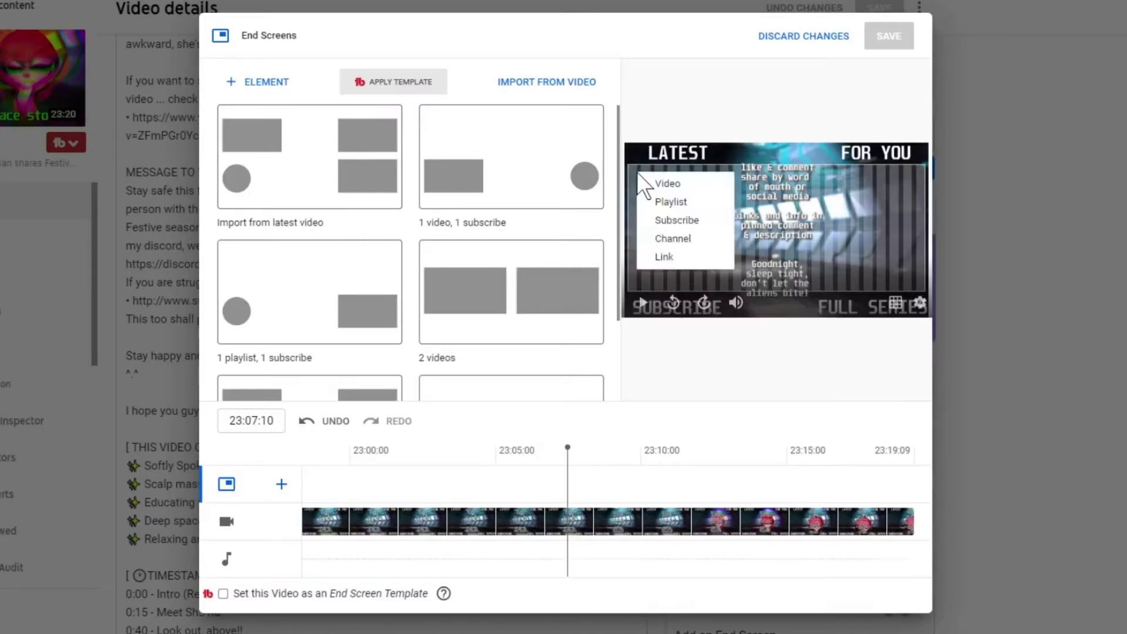
pyautogui.click(682, 231)
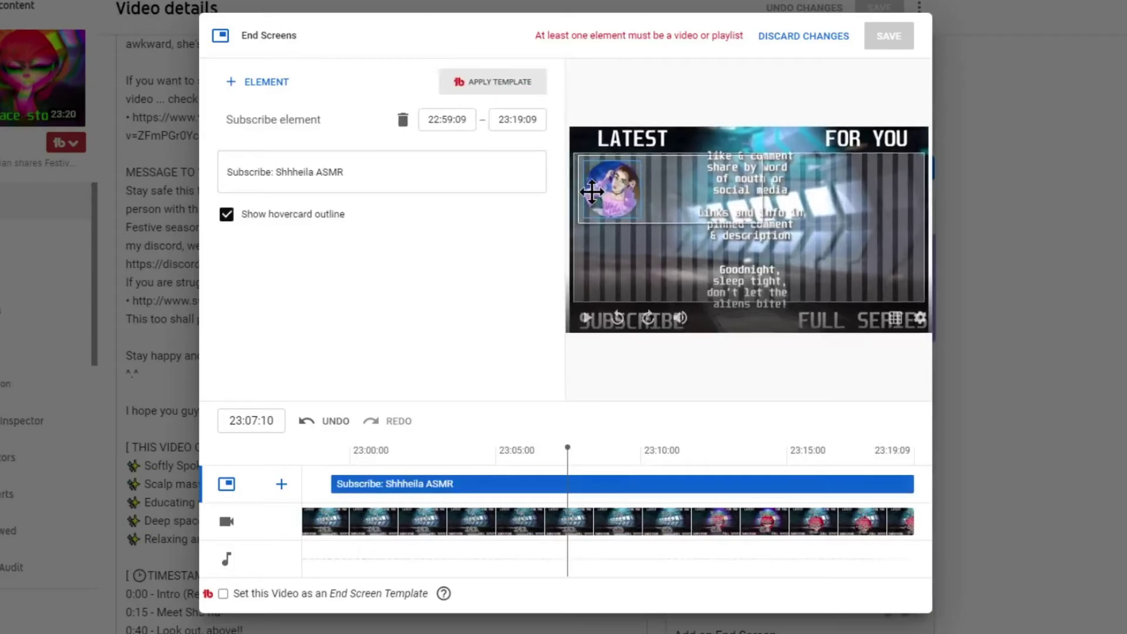
pyautogui.moveTo(575, 211); pyautogui.dragTo(572, 294)
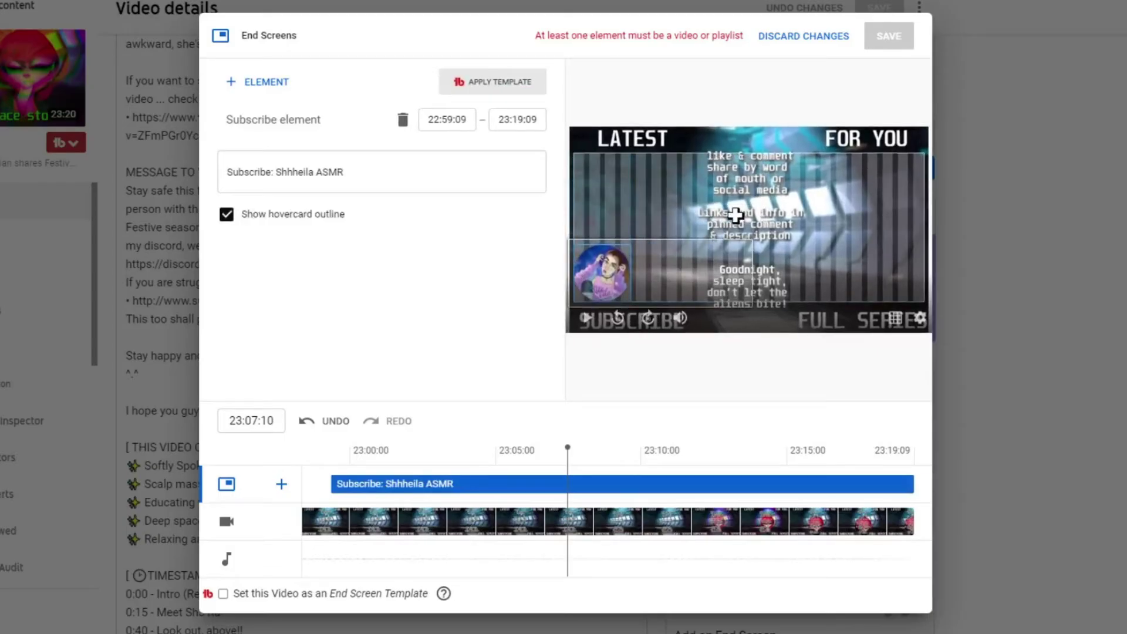
pyautogui.click(601, 168)
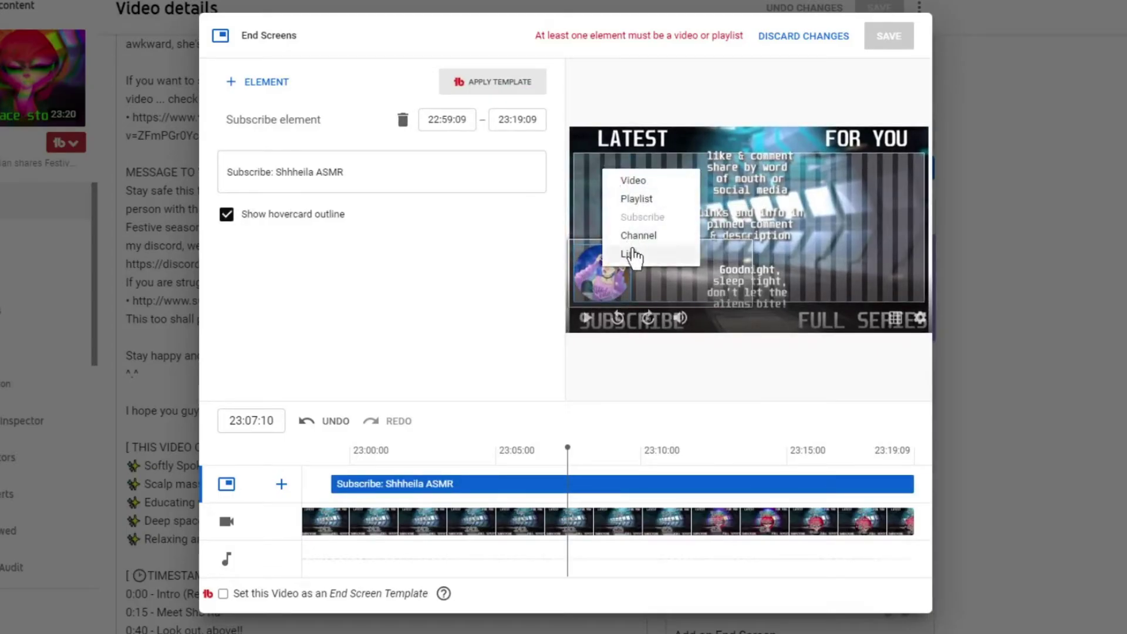
# Step: Search for the other ASMR creator's channel, add it as a channel element, and place it lower right
pyautogui.click(656, 242)
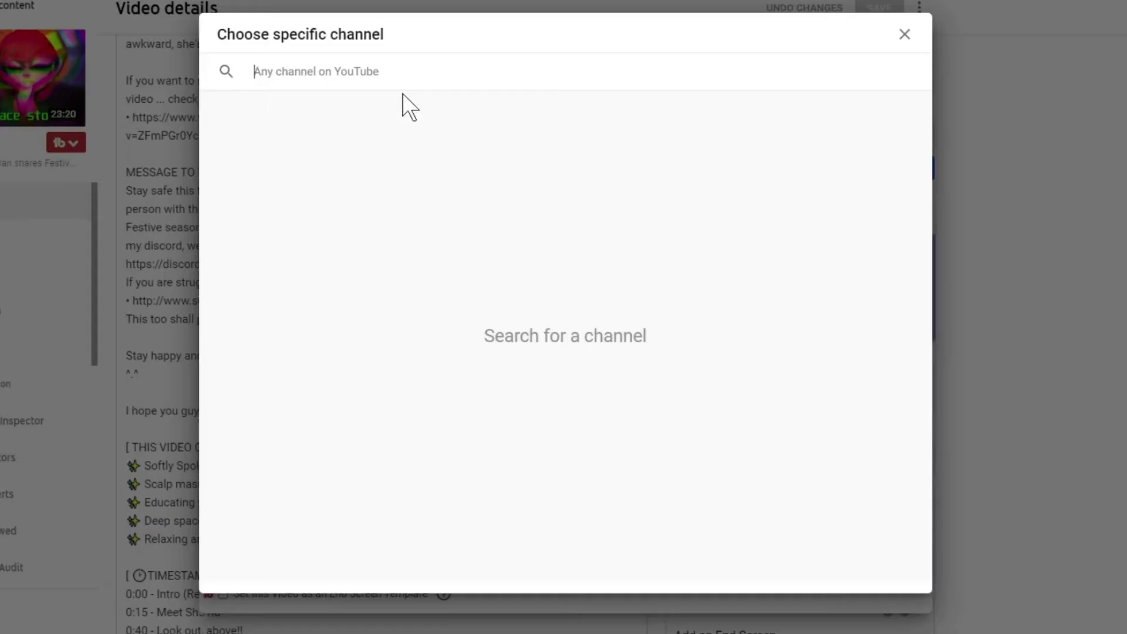
pyautogui.write('official rayna tamarin')
pyautogui.click(270, 159)
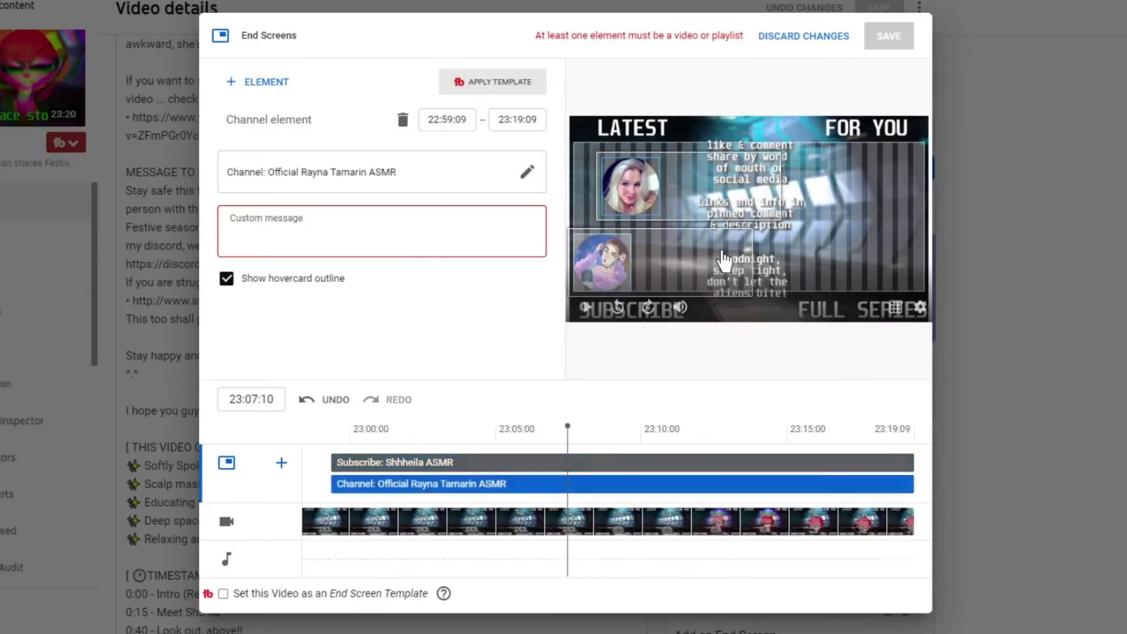
pyautogui.moveTo(826, 269); pyautogui.dragTo(906, 272)
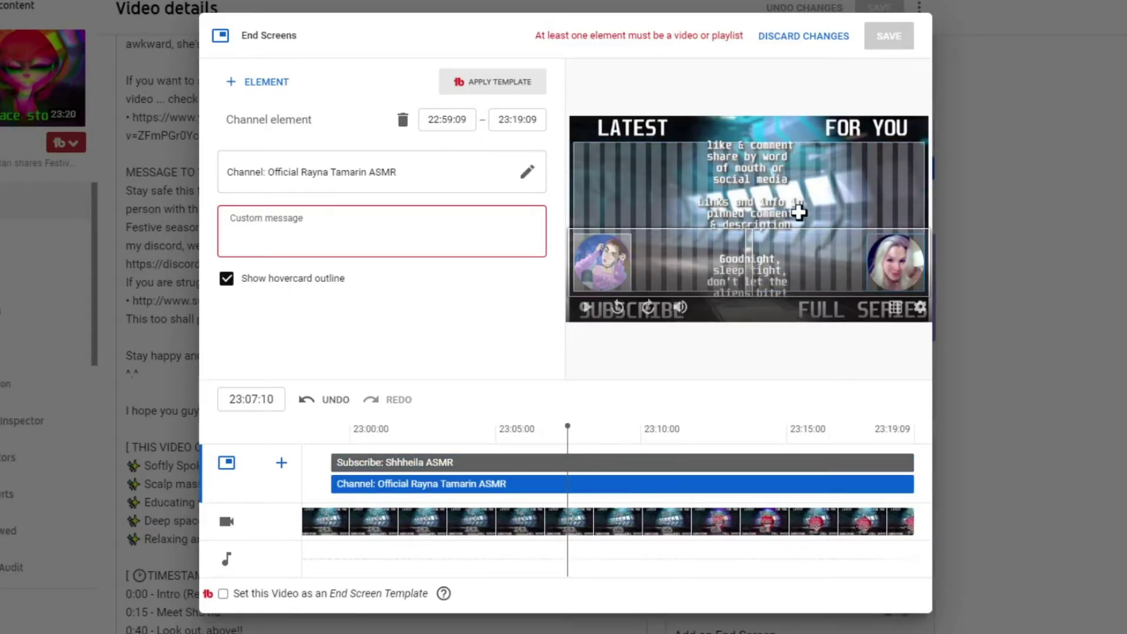
pyautogui.click(597, 160)
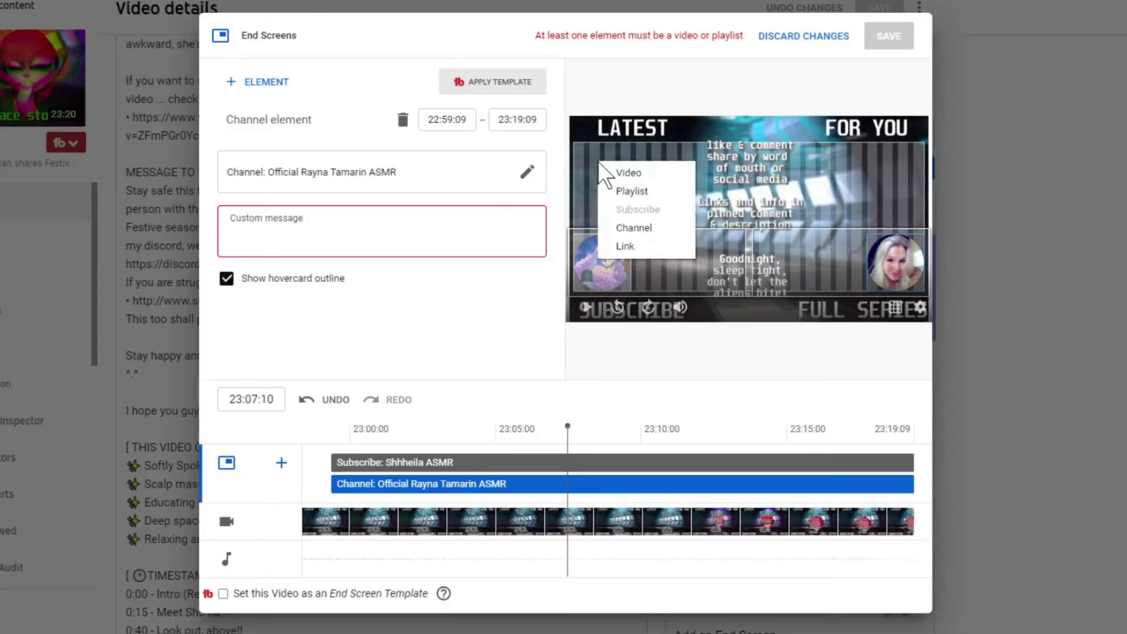
pyautogui.click(658, 249)
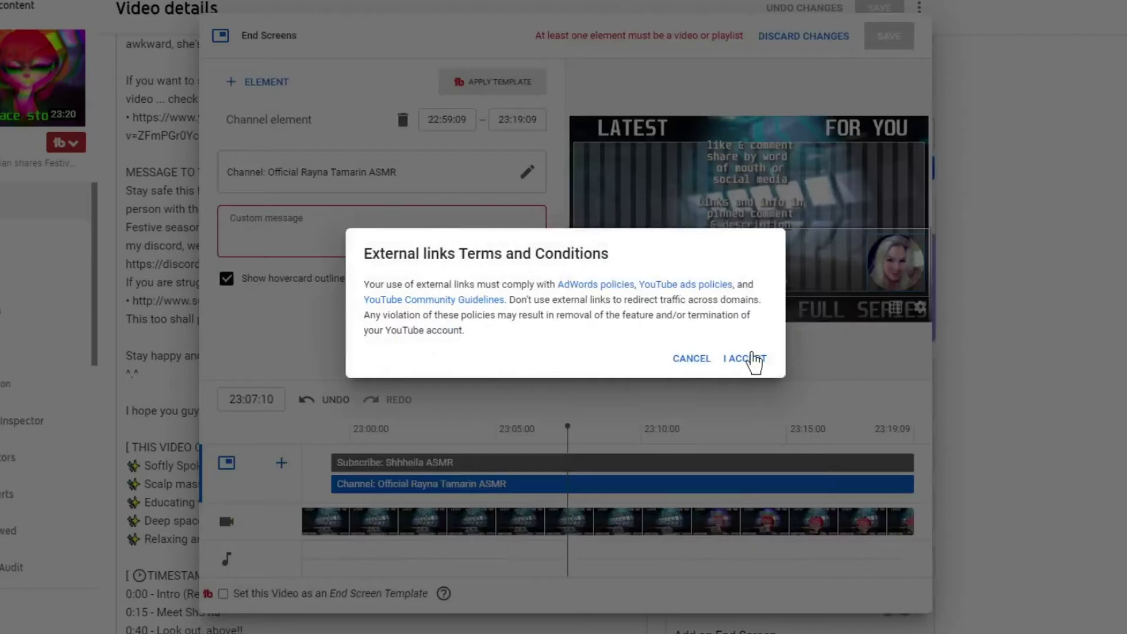
pyautogui.click(754, 363)
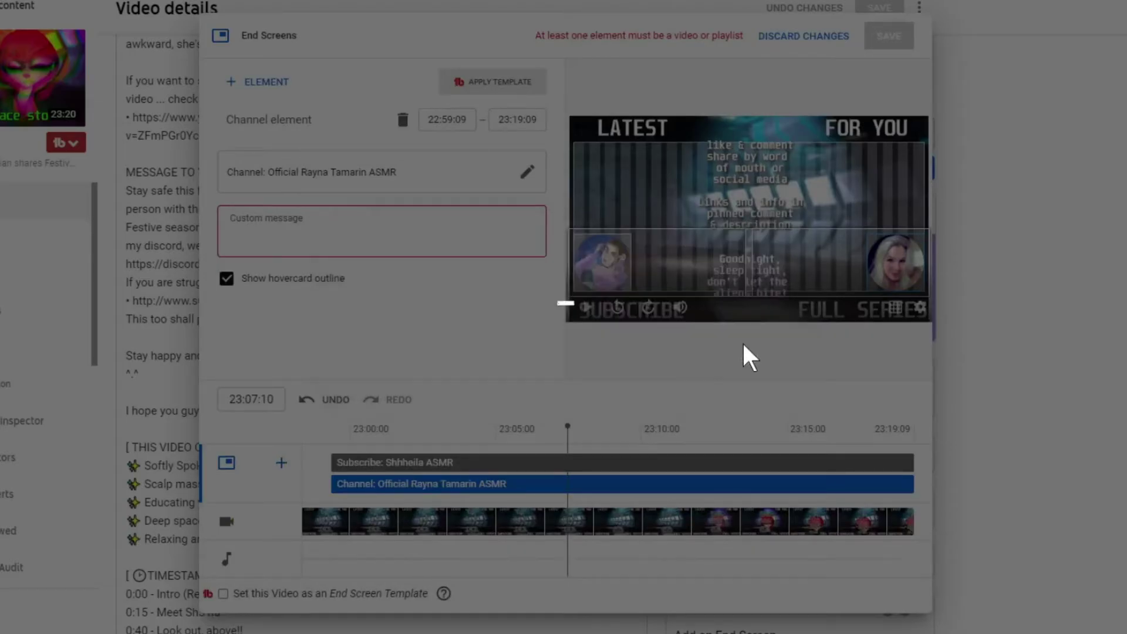
pyautogui.write('www.google.com')
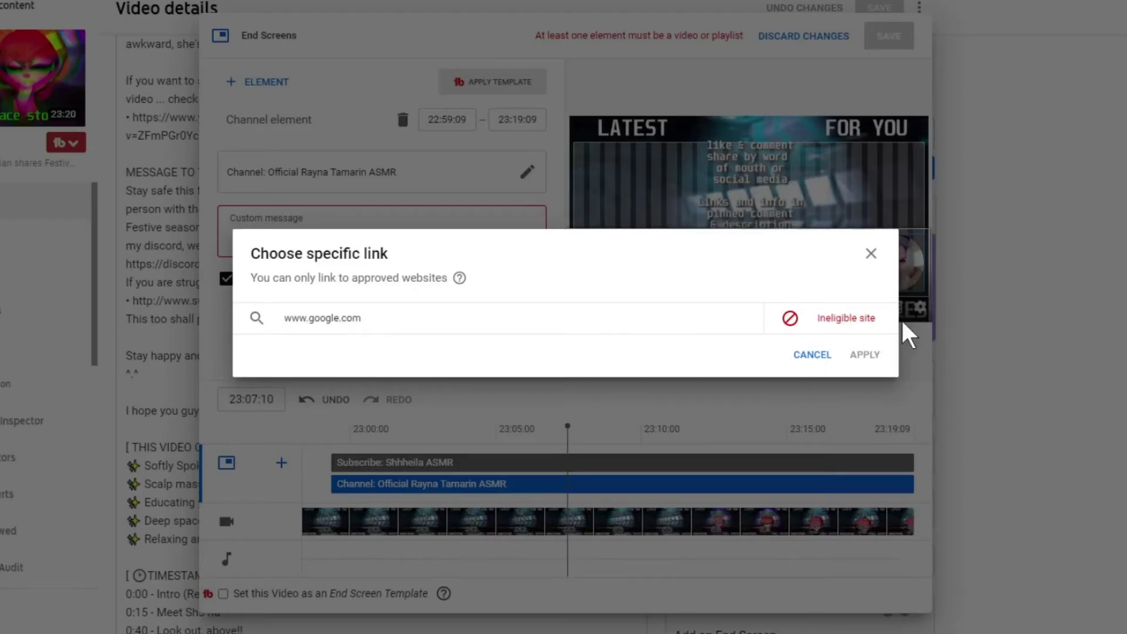
pyautogui.moveTo(464, 285)
pyautogui.click(871, 253)
# Step: Add an enlarged Most recent upload video at the top right, move the channel element up, then delete it
pyautogui.click(584, 143)
pyautogui.click(626, 169)
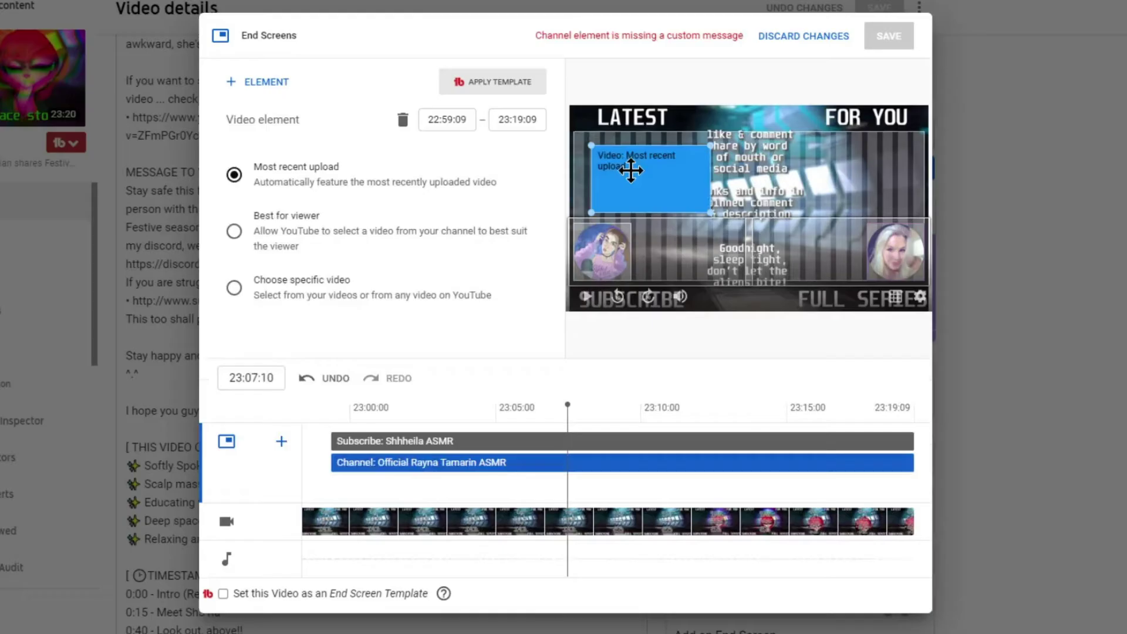
pyautogui.moveTo(660, 192); pyautogui.dragTo(878, 164)
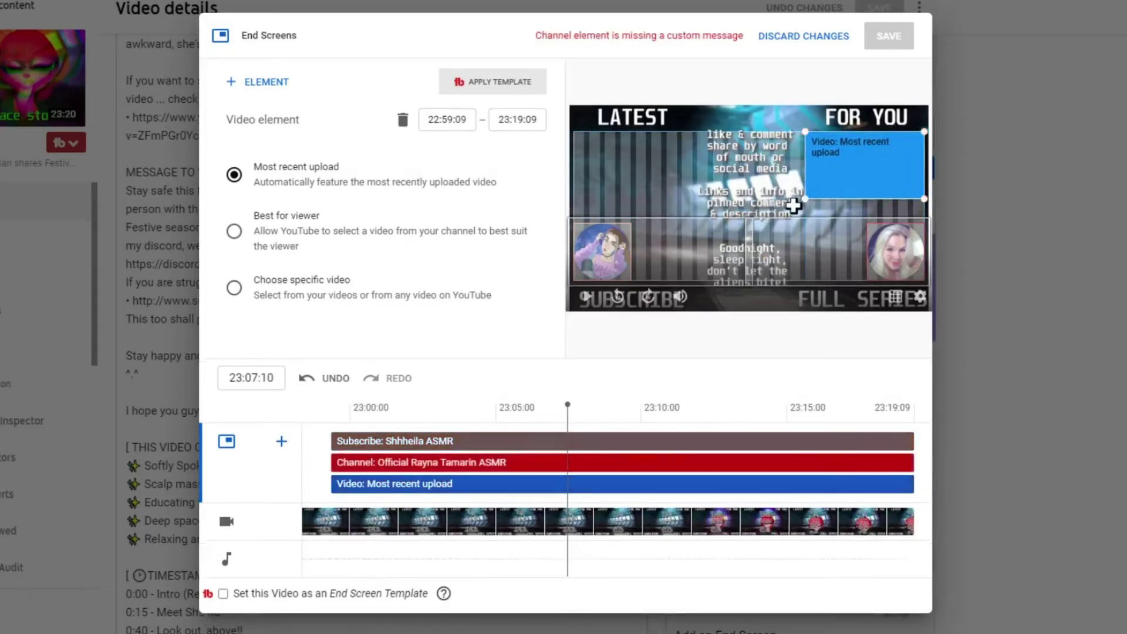
pyautogui.click(848, 174)
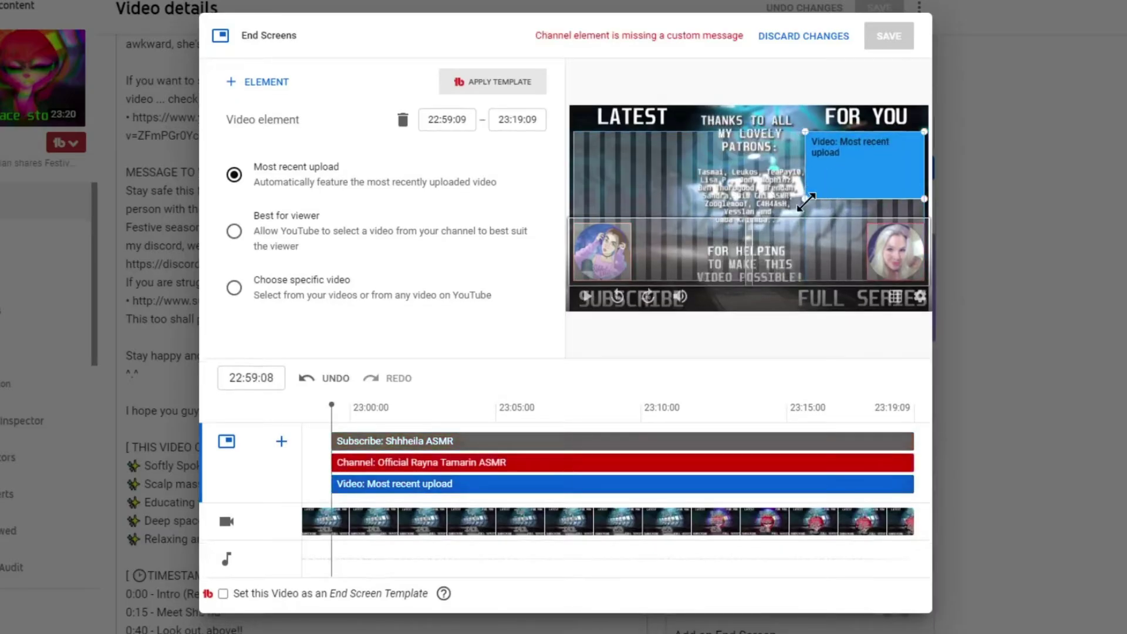
pyautogui.moveTo(806, 202); pyautogui.dragTo(684, 264)
pyautogui.moveTo(875, 245); pyautogui.dragTo(660, 148)
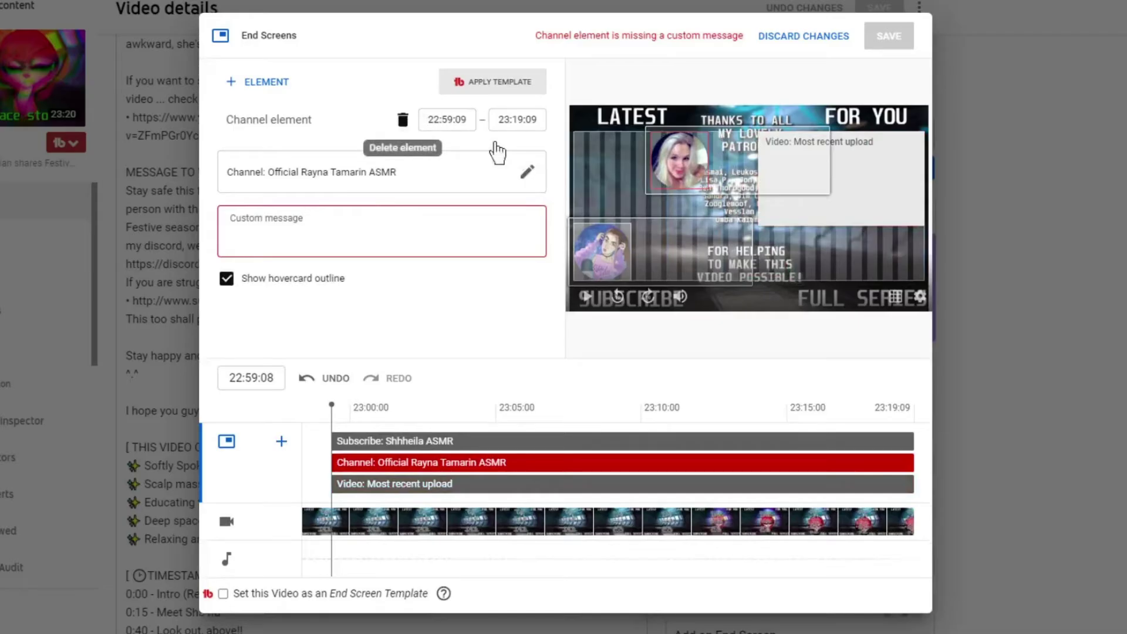
pyautogui.click(403, 120)
# Step: Nudge the recent-upload video down slightly and delete the subscribe element
pyautogui.moveTo(845, 176); pyautogui.dragTo(850, 201)
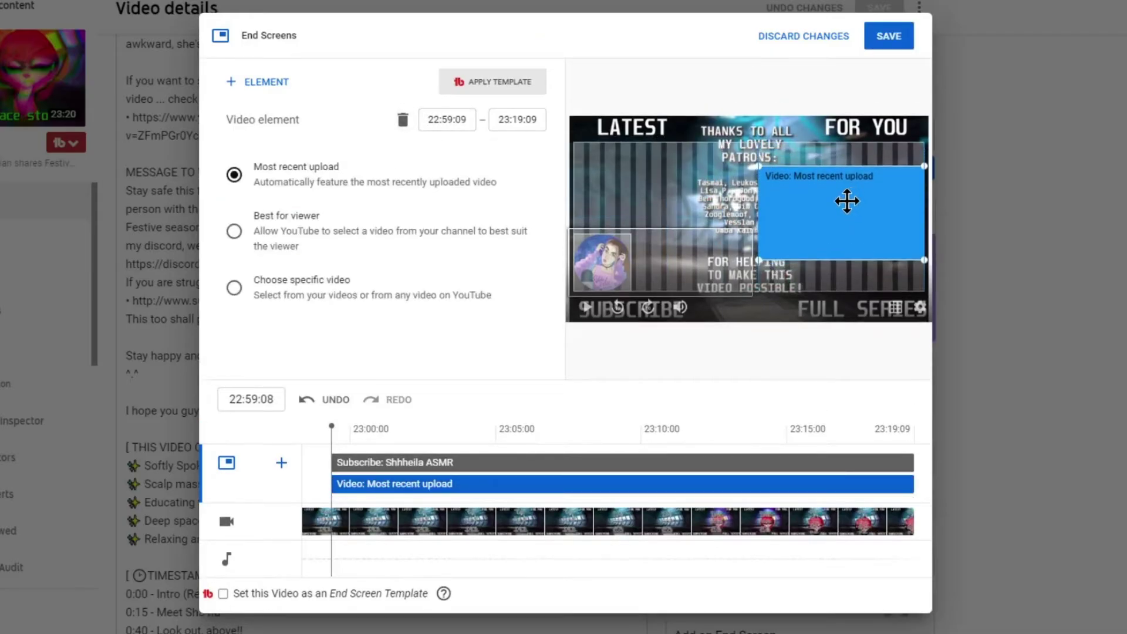
pyautogui.click(602, 261)
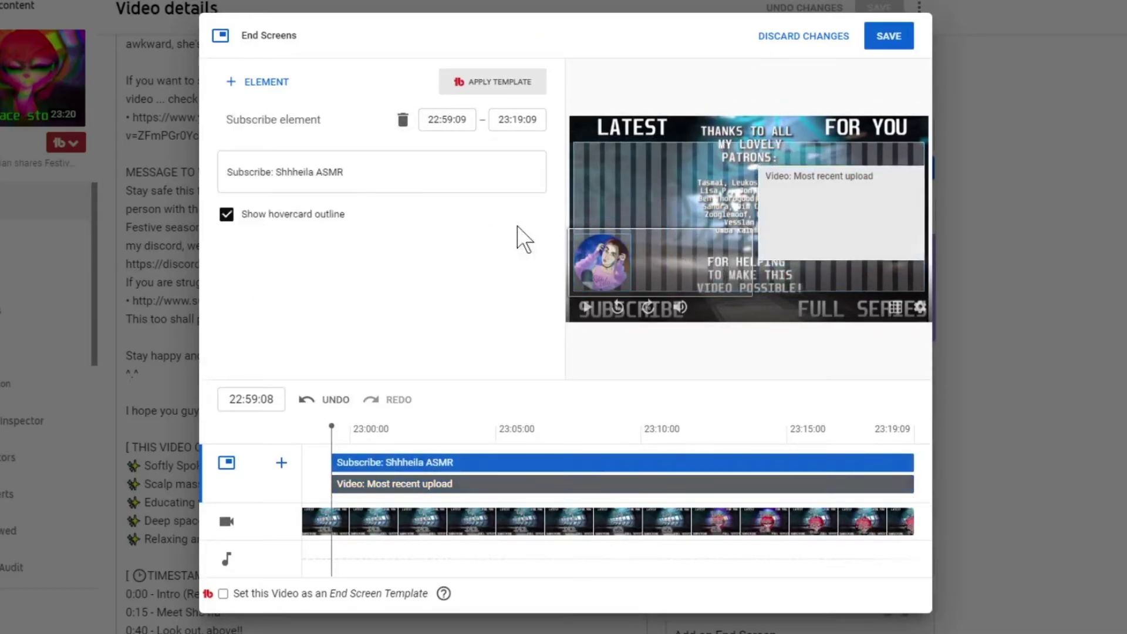
pyautogui.click(403, 120)
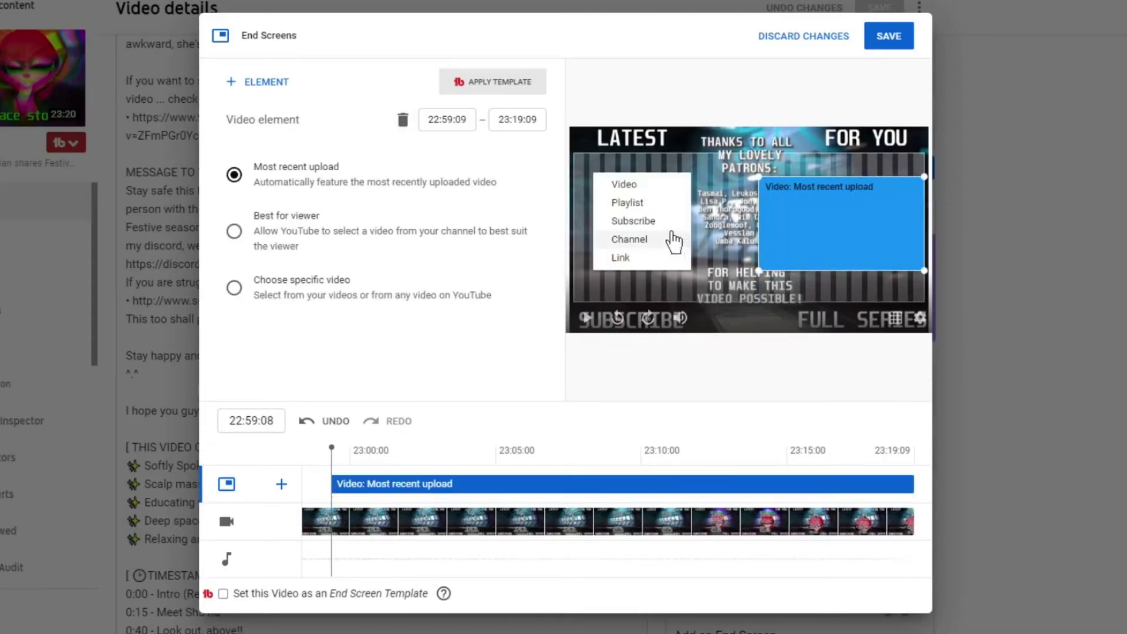
# Step: Add an enlarged Best for viewer video at the bottom left, keeping the recent upload top right
pyautogui.click(654, 184)
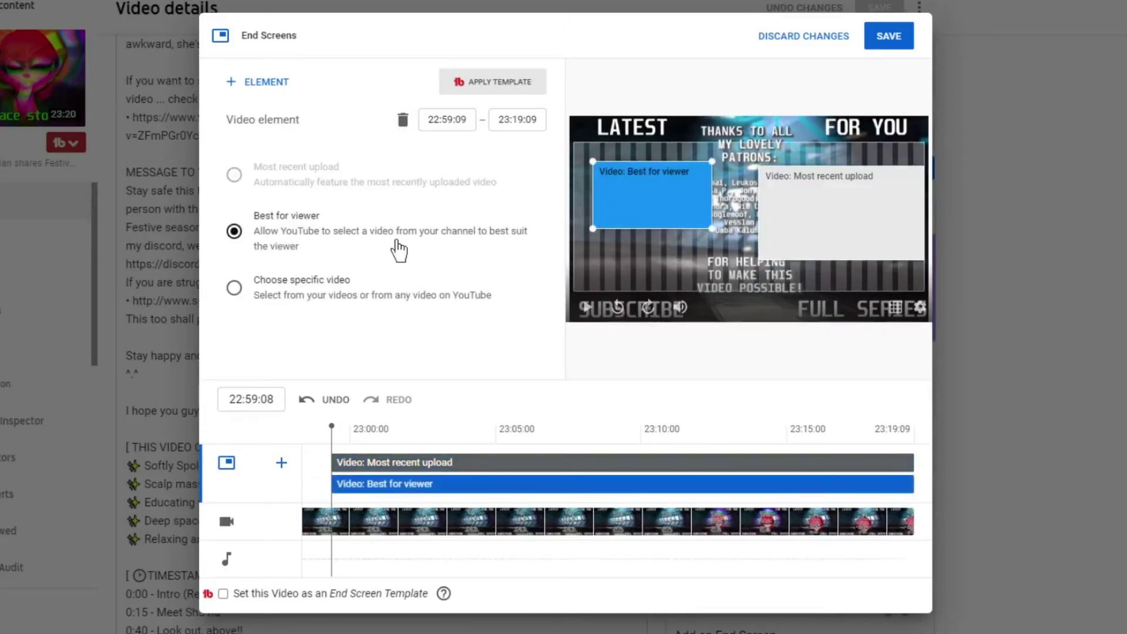
pyautogui.moveTo(667, 199); pyautogui.dragTo(642, 206)
pyautogui.moveTo(696, 239); pyautogui.dragTo(742, 265)
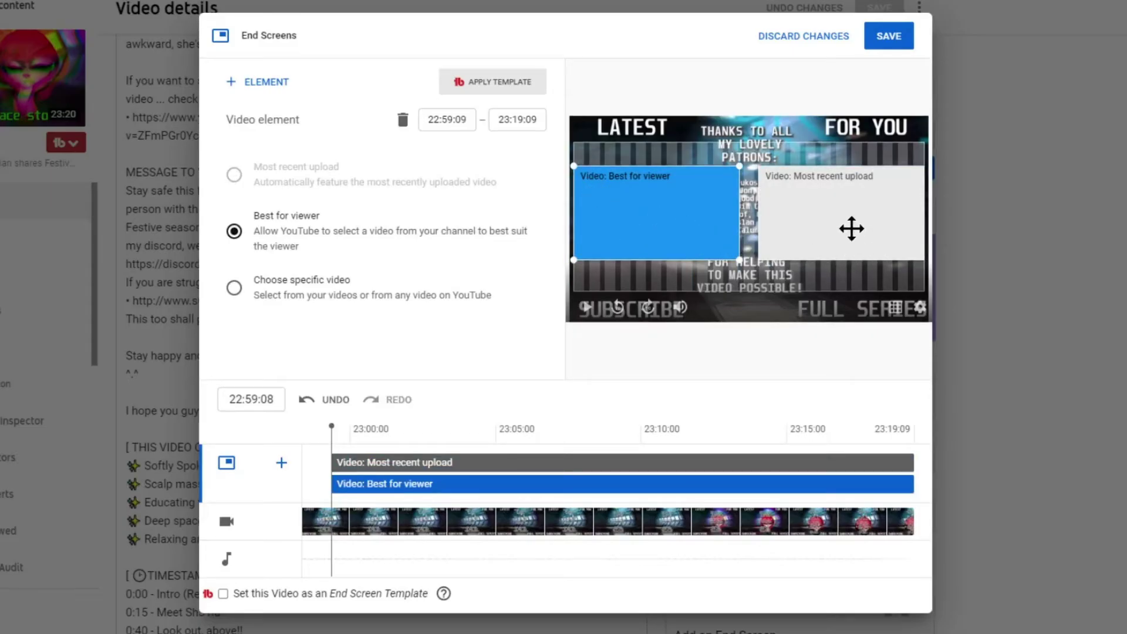
pyautogui.moveTo(851, 229); pyautogui.dragTo(853, 262)
pyautogui.moveTo(685, 221); pyautogui.dragTo(672, 194)
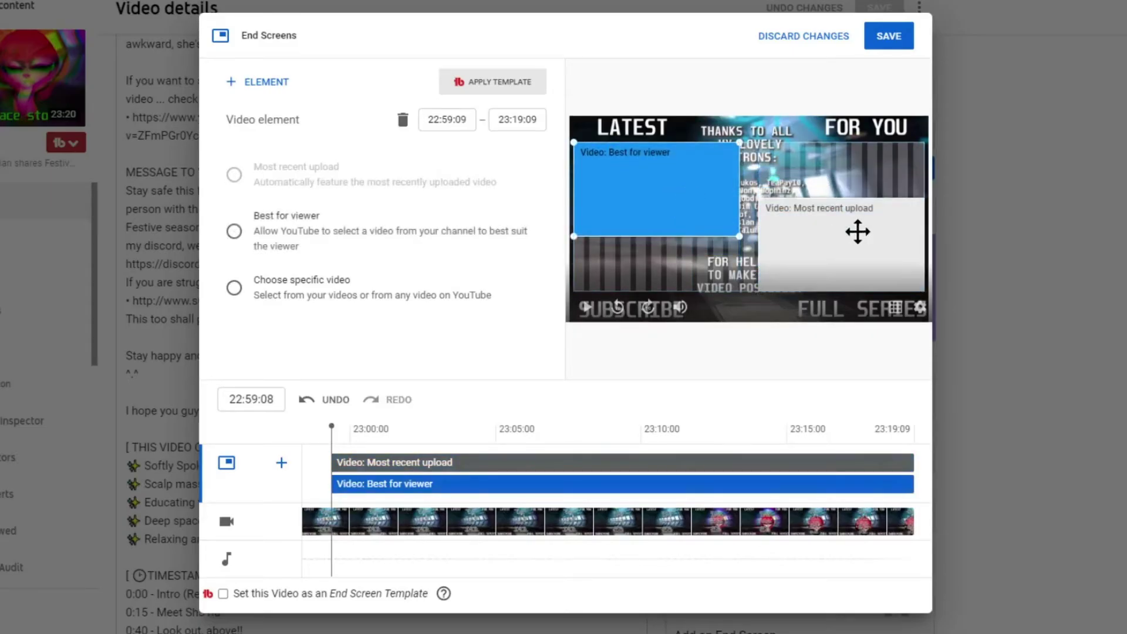
pyautogui.moveTo(857, 232); pyautogui.dragTo(857, 176)
pyautogui.moveTo(656, 181); pyautogui.dragTo(646, 258)
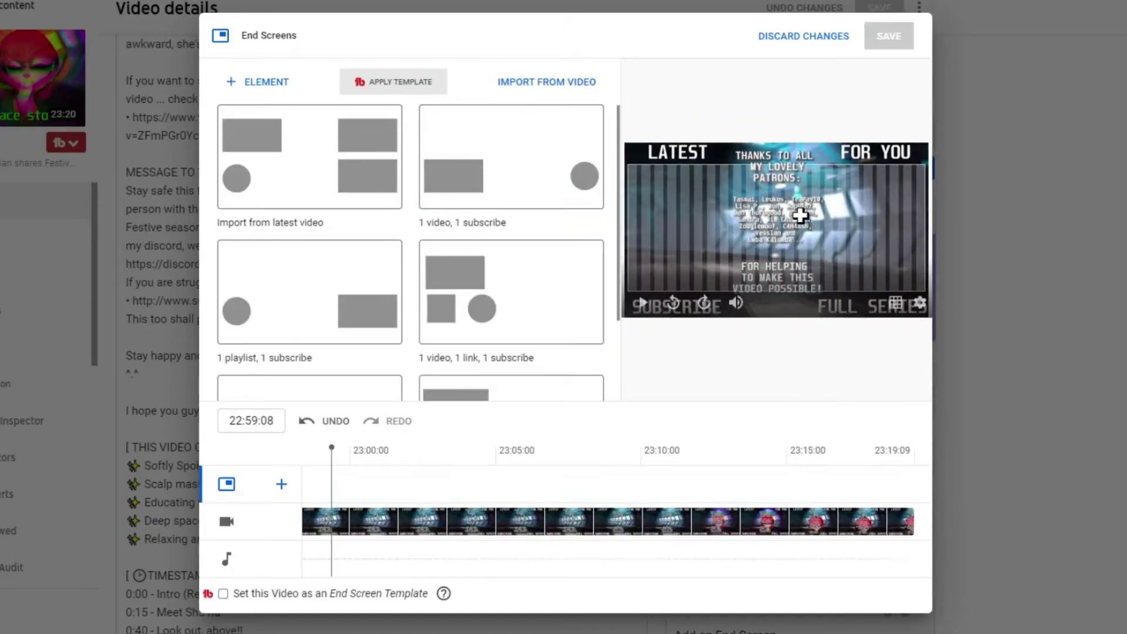
# Step: Import the latest video's layout and inspect its Best for viewer, Aliens playlist and subscribe elements
pyautogui.click(321, 179)
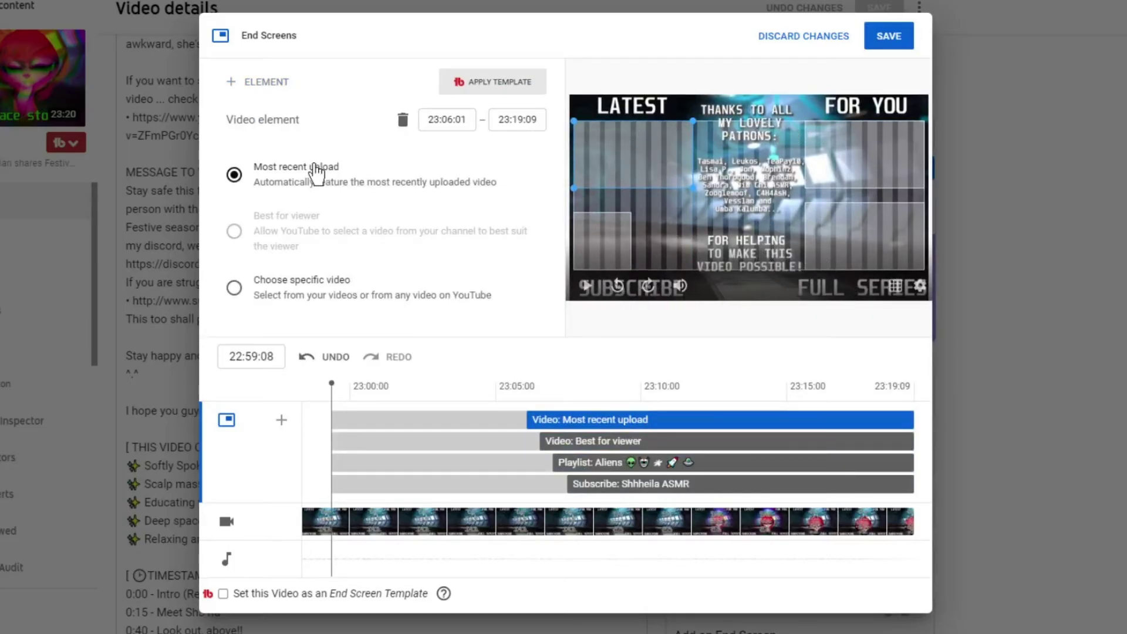
pyautogui.click(880, 157)
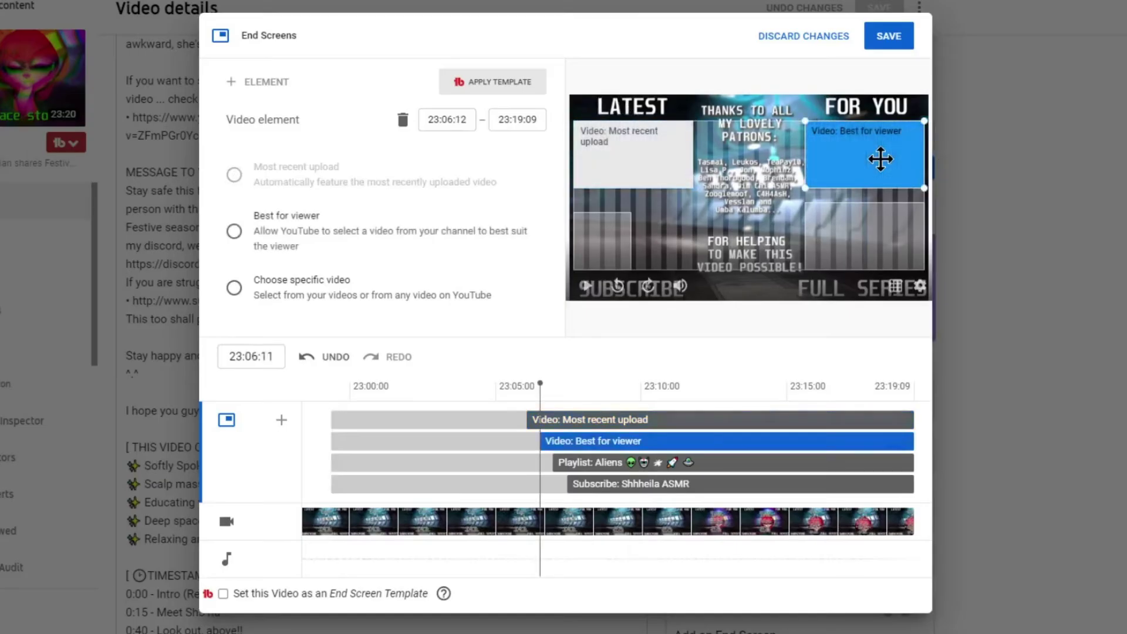
pyautogui.click(845, 234)
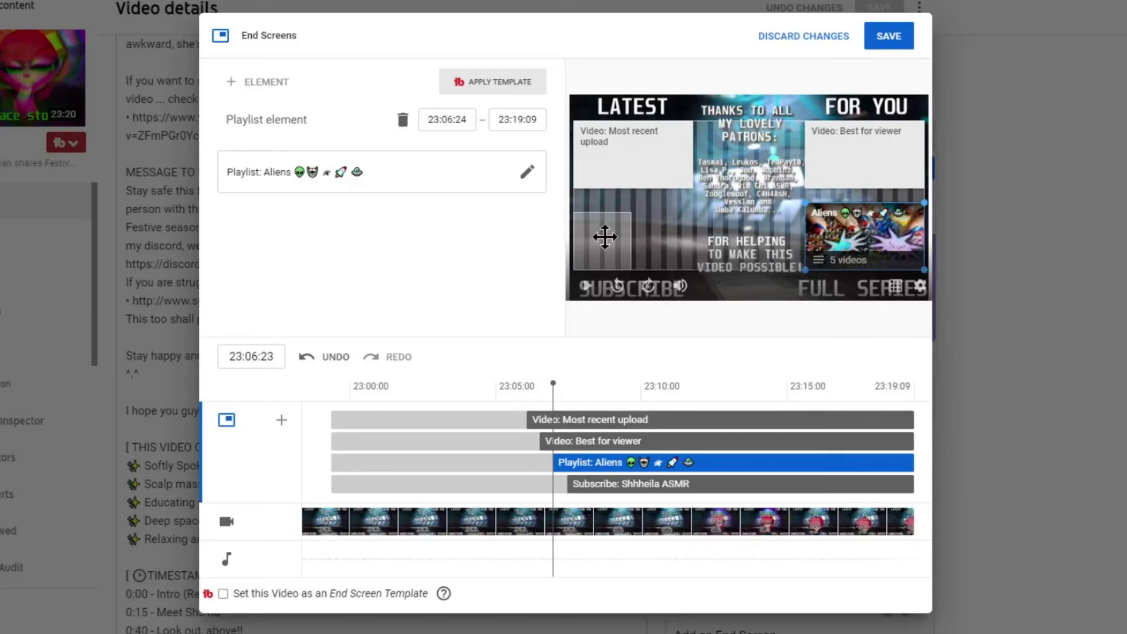
pyautogui.click(617, 252)
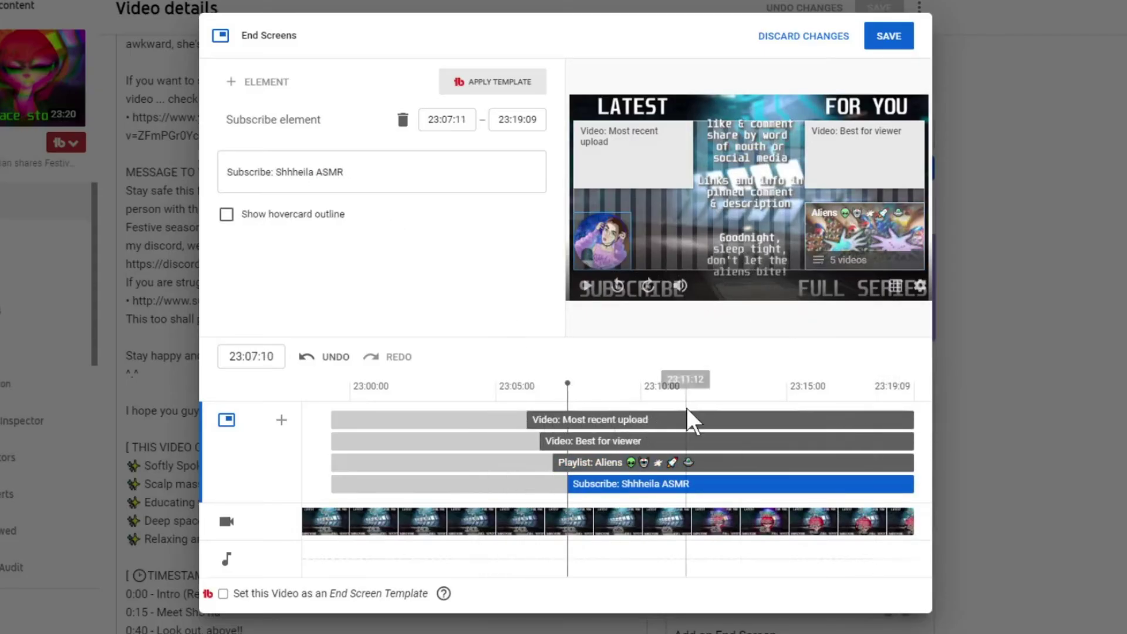
# Step: Drag Most recent upload and Best for viewer to start at the beginning of the end screen
pyautogui.moveTo(531, 390); pyautogui.dragTo(544, 411)
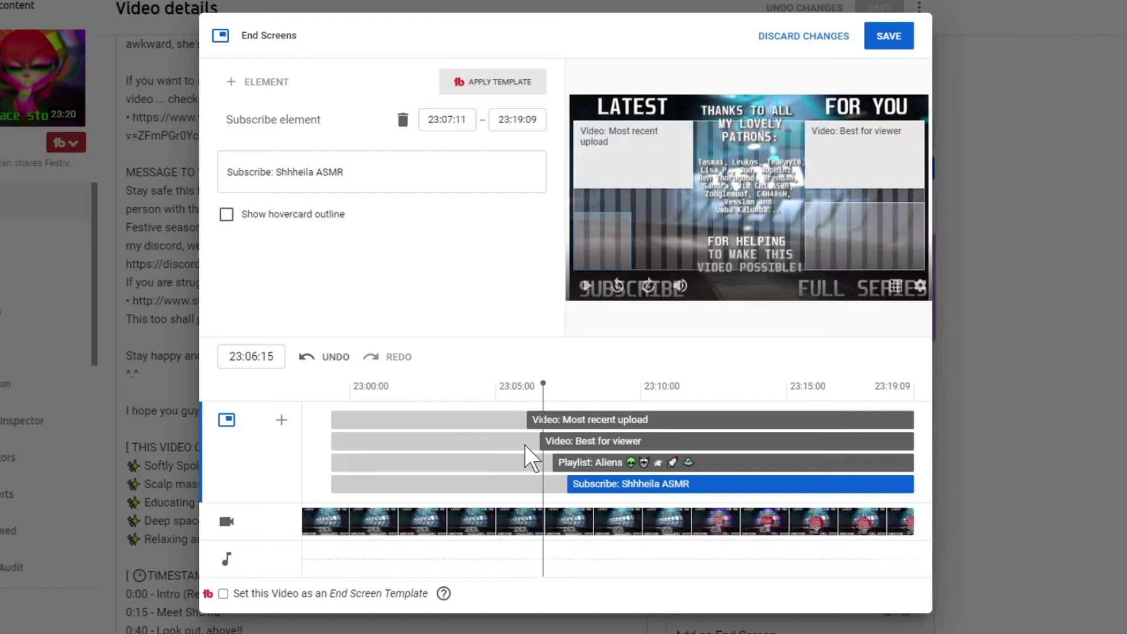
pyautogui.click(326, 388)
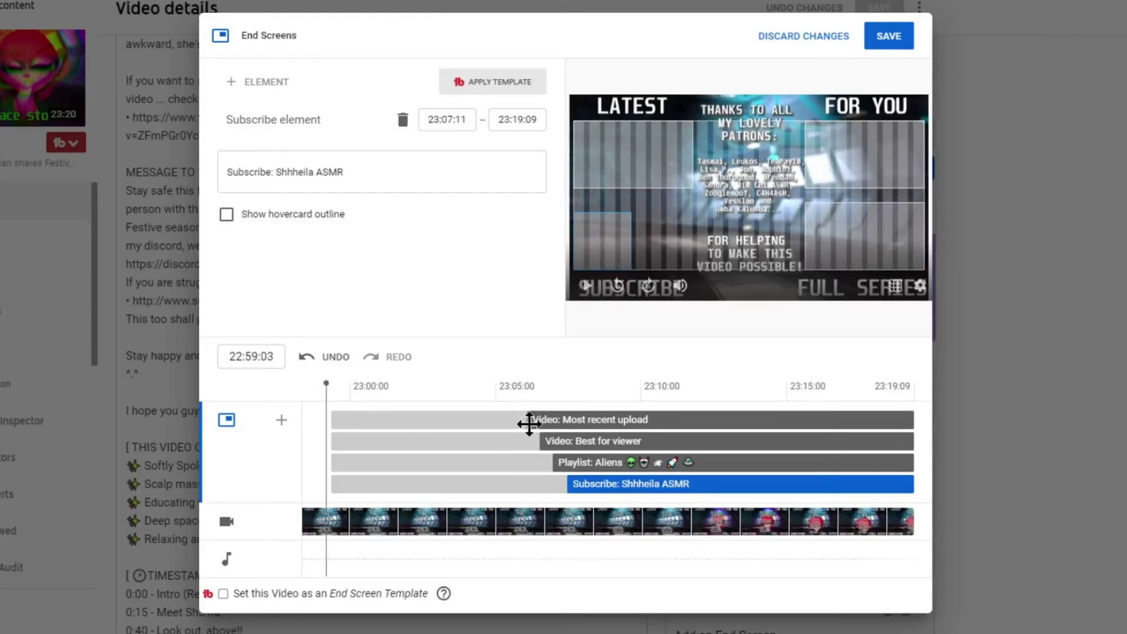
pyautogui.moveTo(526, 420); pyautogui.dragTo(291, 417)
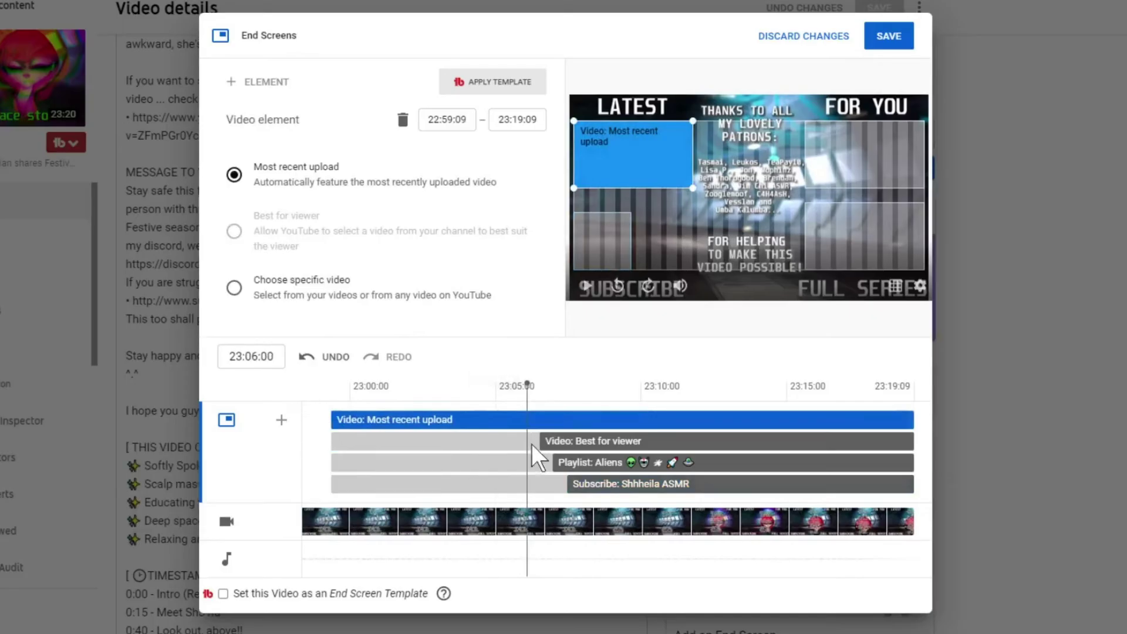
pyautogui.moveTo(541, 441); pyautogui.dragTo(321, 421)
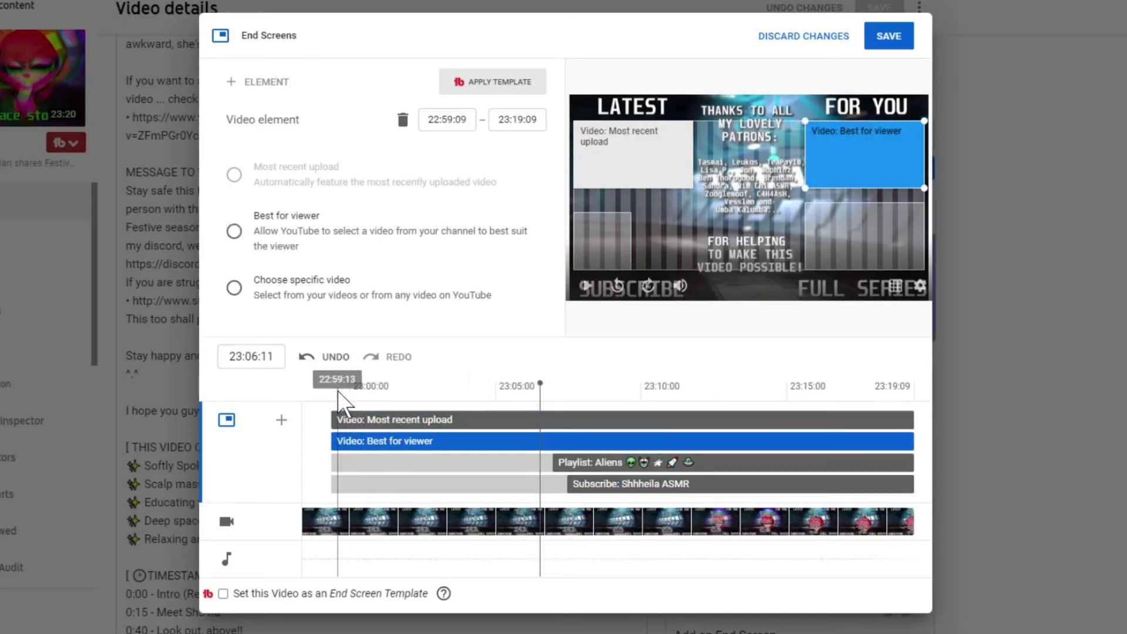
pyautogui.moveTo(358, 387); pyautogui.dragTo(786, 398)
# Step: Split timing at 23:07:11, move Best for viewer top-left, then extend Most recent upload to the end
pyautogui.moveTo(916, 417); pyautogui.dragTo(569, 418)
pyautogui.moveTo(331, 440); pyautogui.dragTo(572, 440)
pyautogui.moveTo(516, 384); pyautogui.dragTo(641, 386)
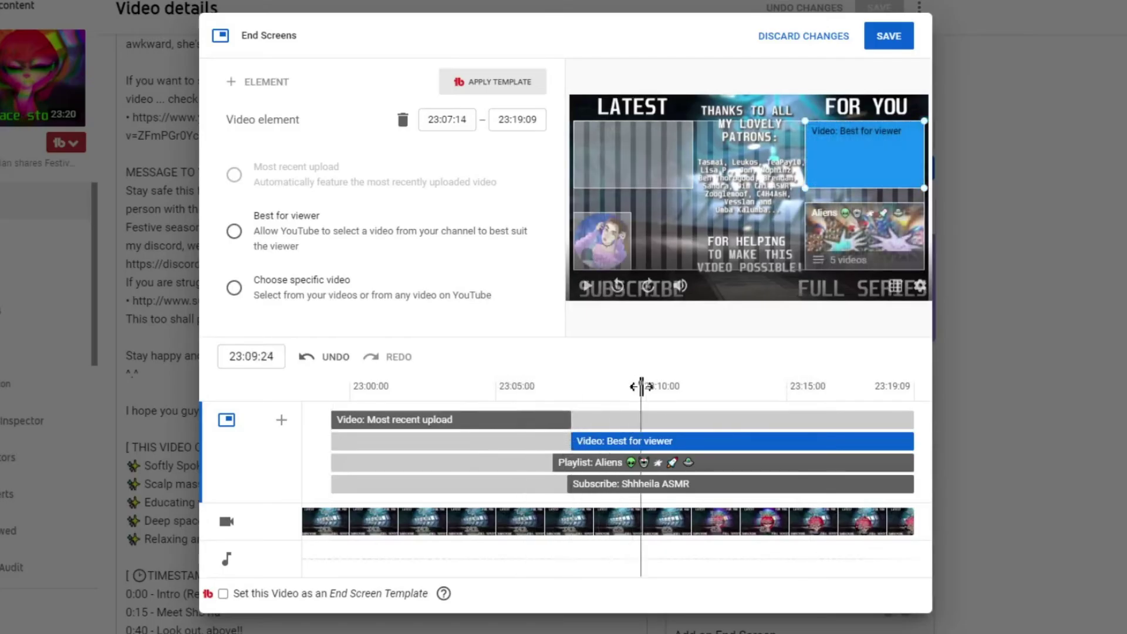
pyautogui.moveTo(845, 146); pyautogui.dragTo(606, 146)
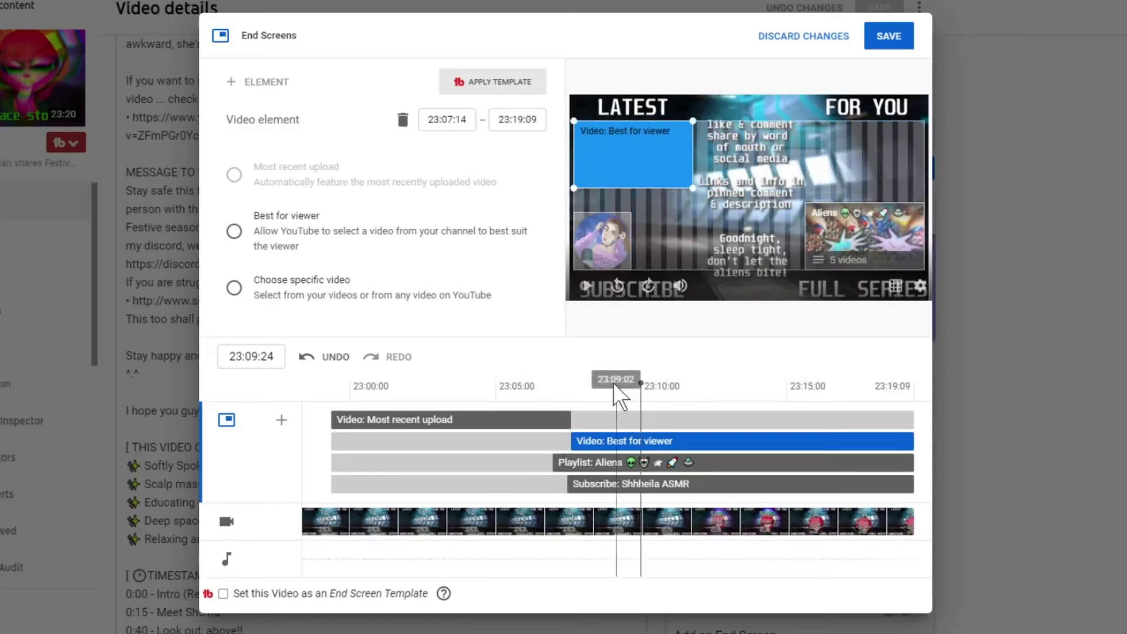
pyautogui.moveTo(516, 387); pyautogui.dragTo(640, 384)
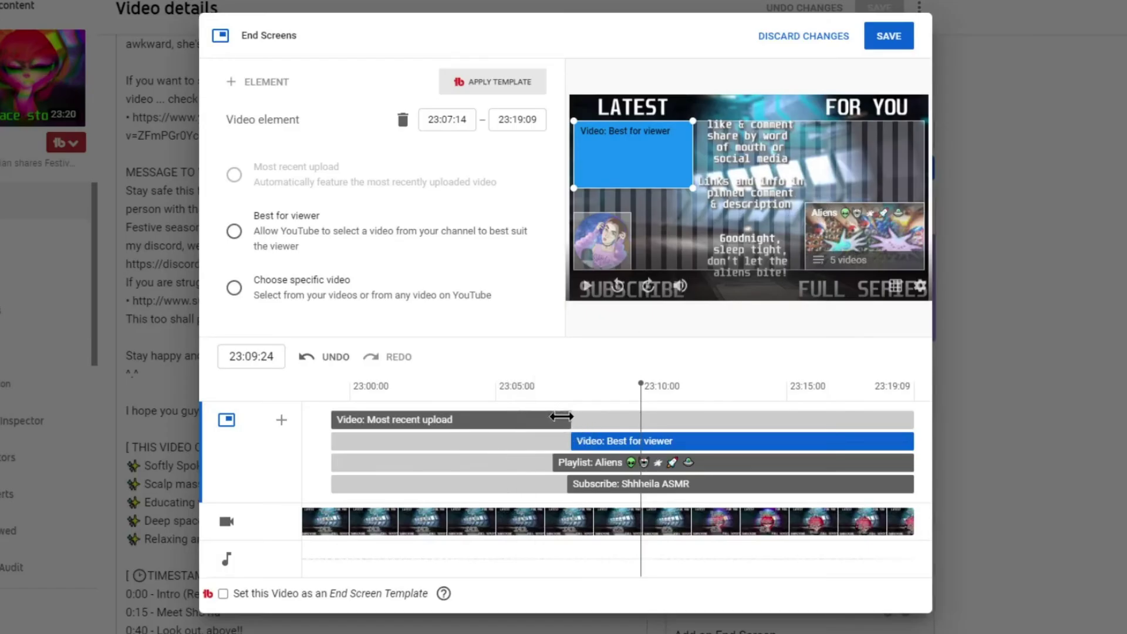
pyautogui.moveTo(570, 419); pyautogui.dragTo(916, 423)
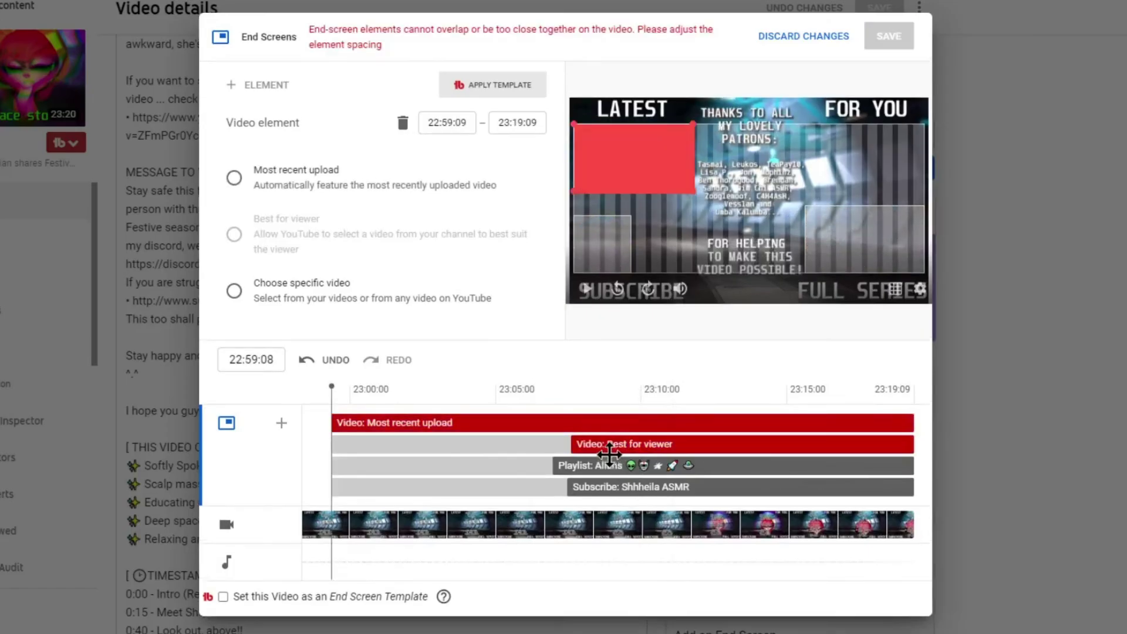
# Step: Start Best for viewer at the beginning, return it top-right, and shift the playlist and subscribe timings
pyautogui.moveTo(573, 445); pyautogui.dragTo(213, 409)
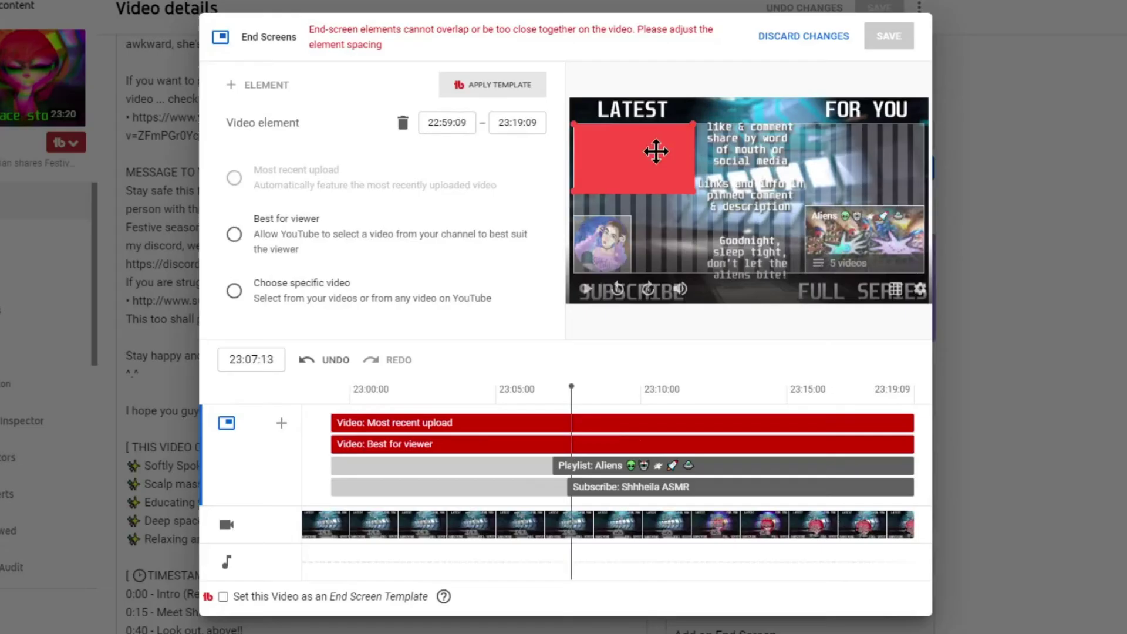
pyautogui.moveTo(656, 151); pyautogui.dragTo(893, 155)
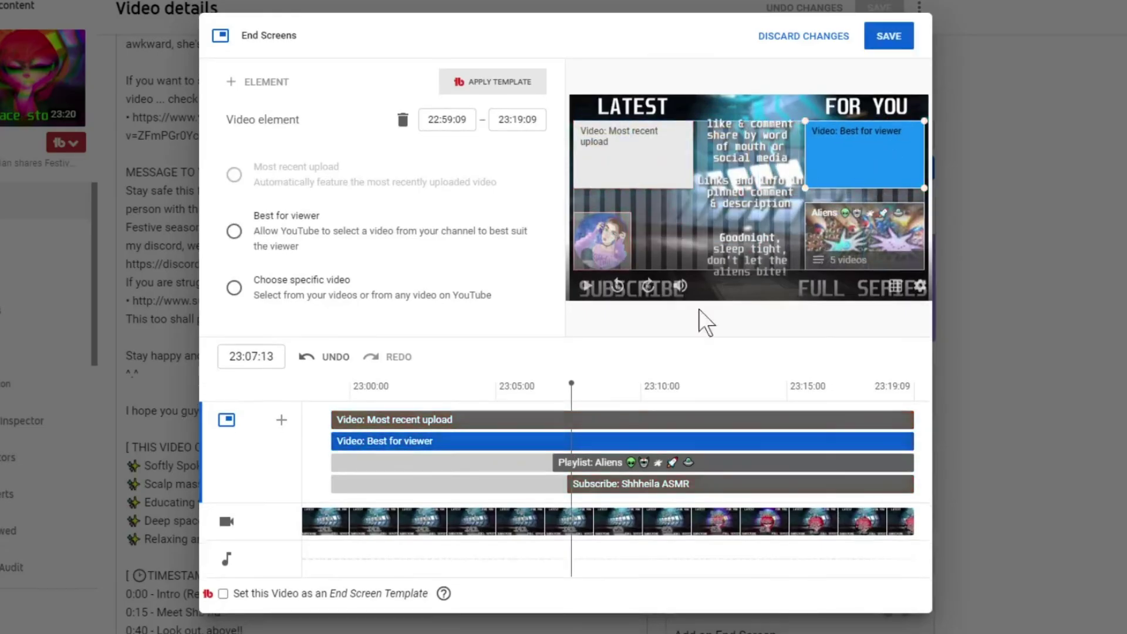
pyautogui.moveTo(898, 470); pyautogui.dragTo(704, 470)
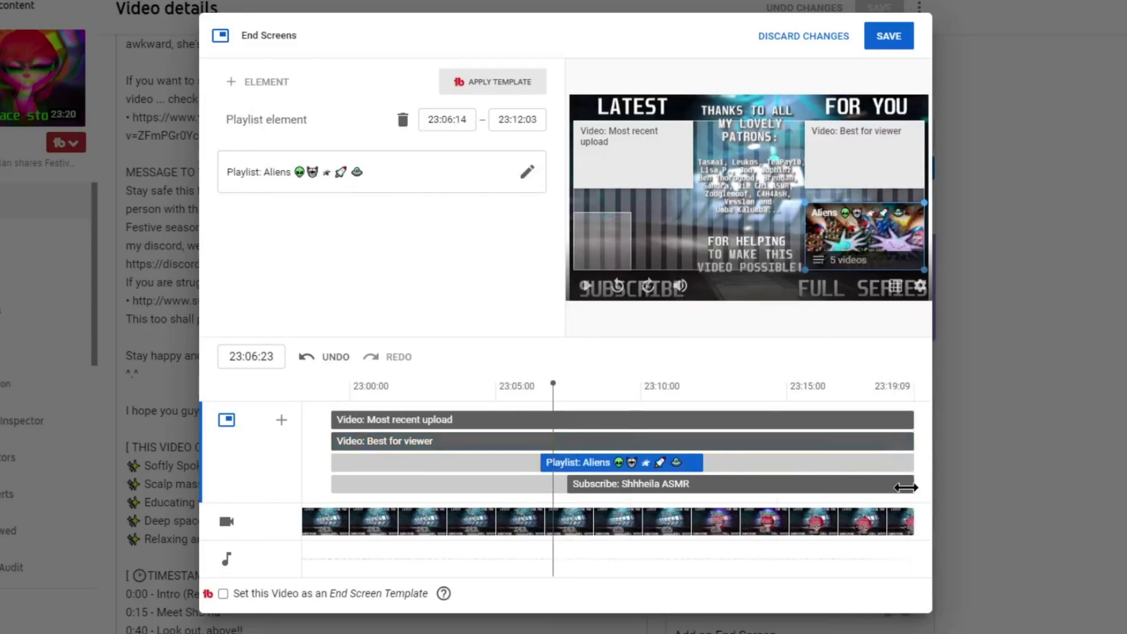
pyautogui.moveTo(906, 487); pyautogui.dragTo(708, 486)
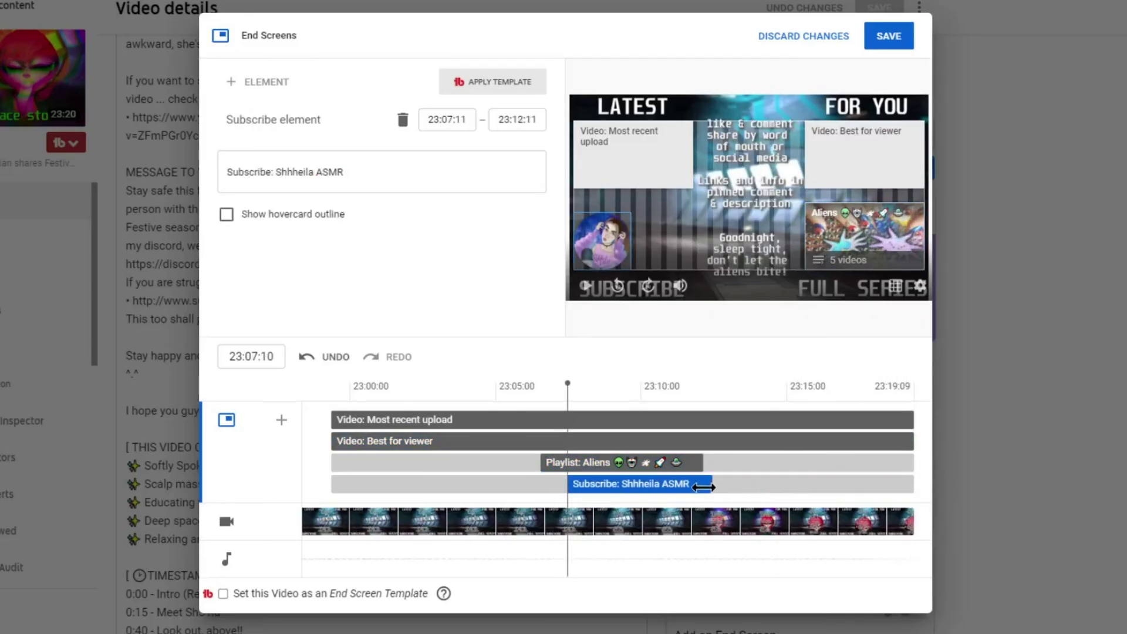
pyautogui.moveTo(631, 491); pyautogui.dragTo(653, 485)
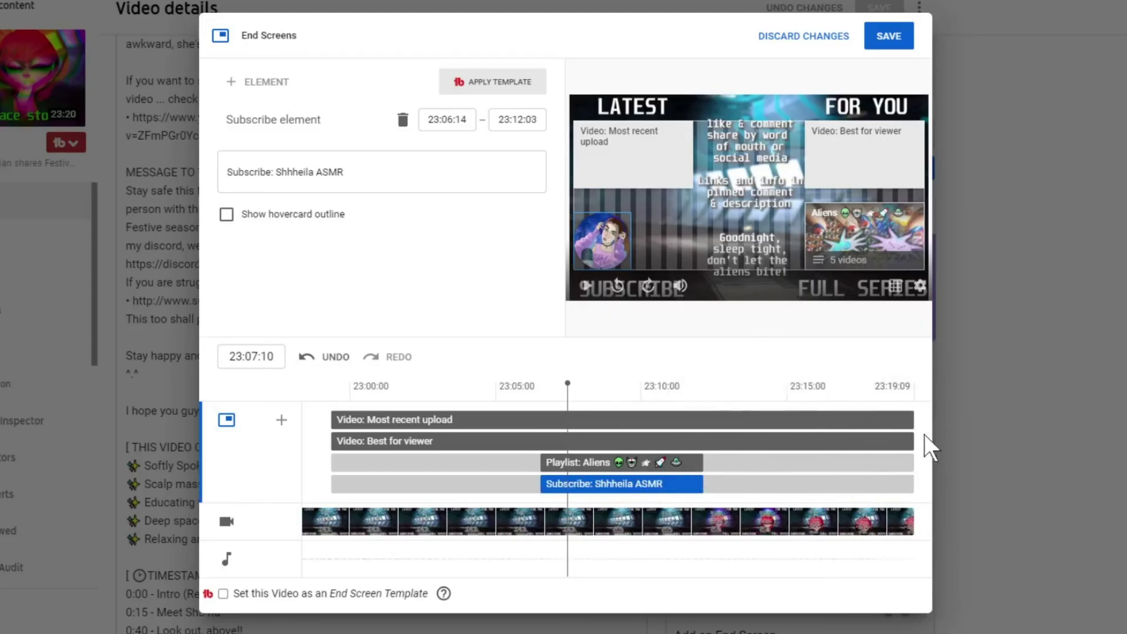
# Step: Stretch the Aliens playlist and subscribe elements from 22:59:09 to the video's end at 23:19:09
pyautogui.moveTo(541, 465); pyautogui.dragTo(318, 472)
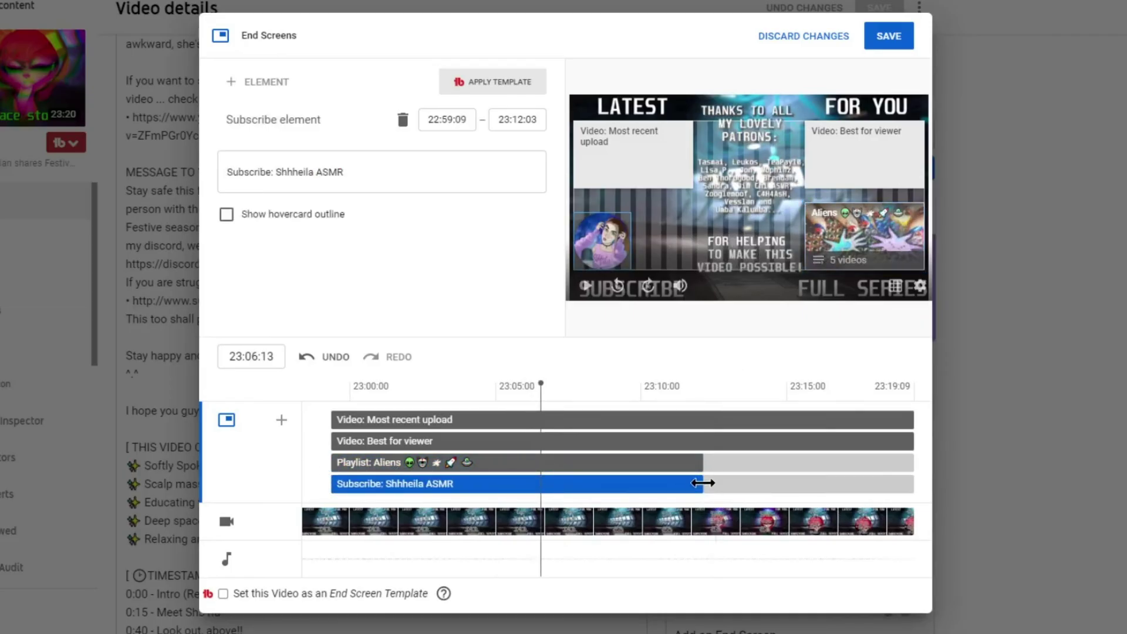
pyautogui.moveTo(702, 485); pyautogui.dragTo(916, 487)
pyautogui.moveTo(702, 463); pyautogui.dragTo(915, 465)
pyautogui.moveTo(464, 382); pyautogui.dragTo(334, 389)
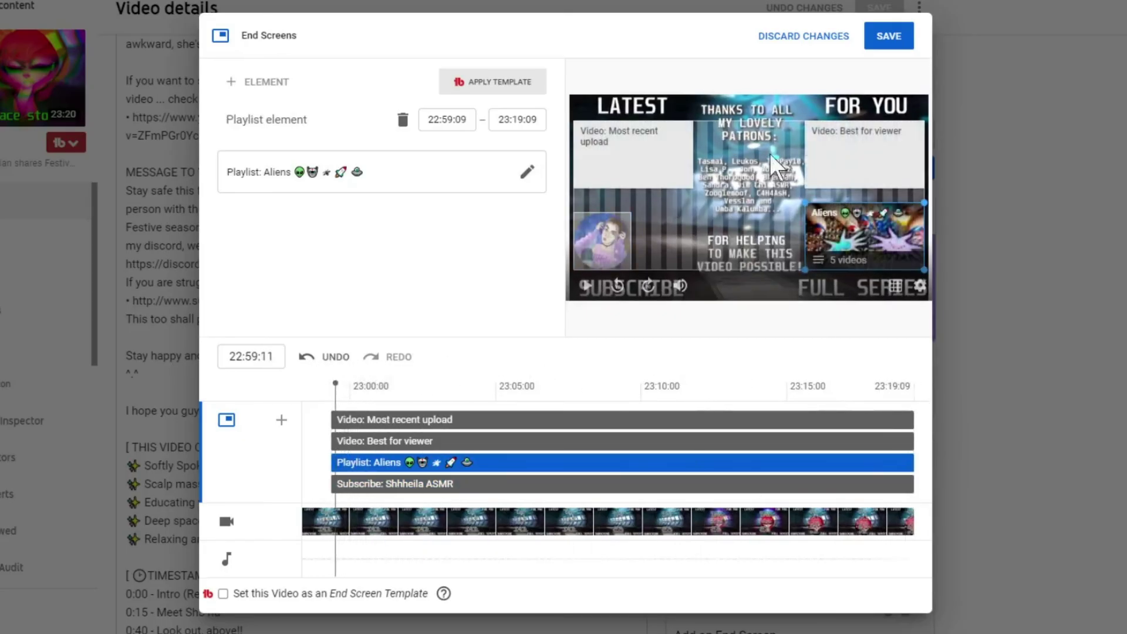
# Step: Save the four-element, full-length end screen
pyautogui.click(889, 38)
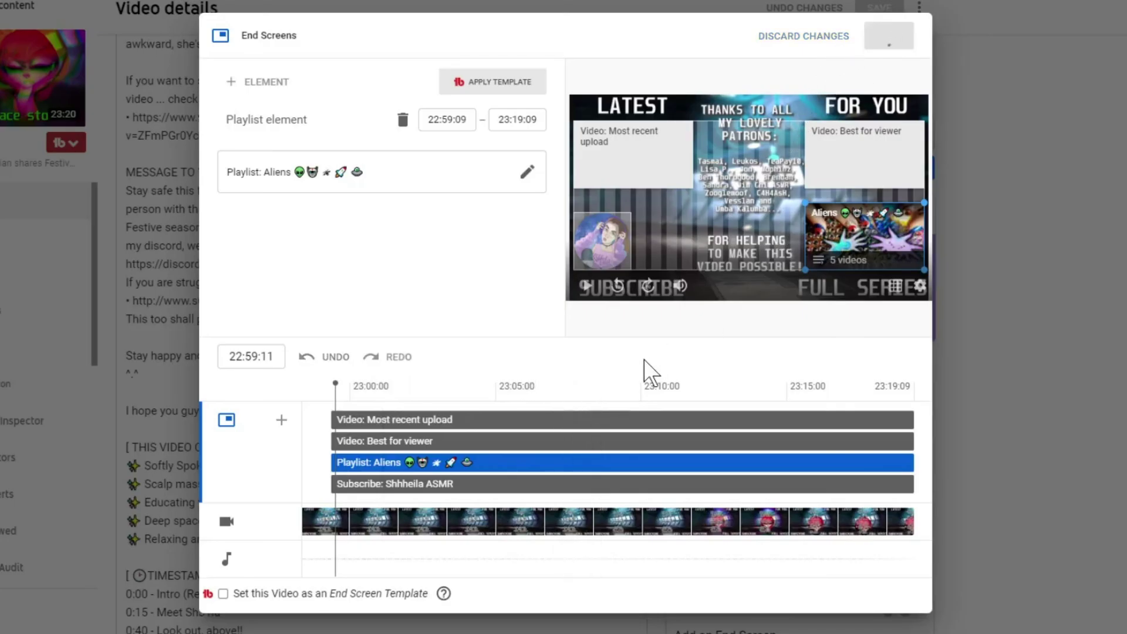